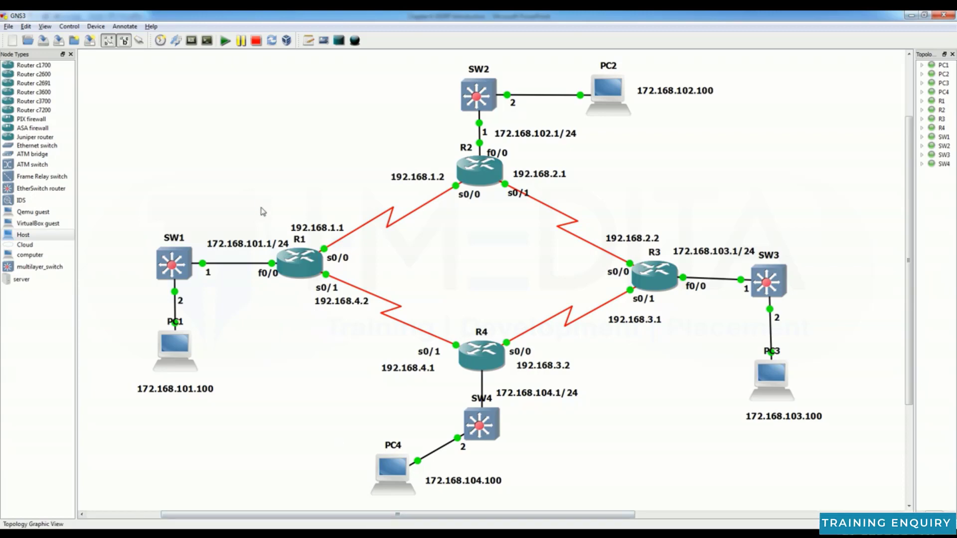
Bring up the maximized SecureCRT console session for router R1 from the taskbar
{"action": "left_click", "coordinate": [348, 533]}
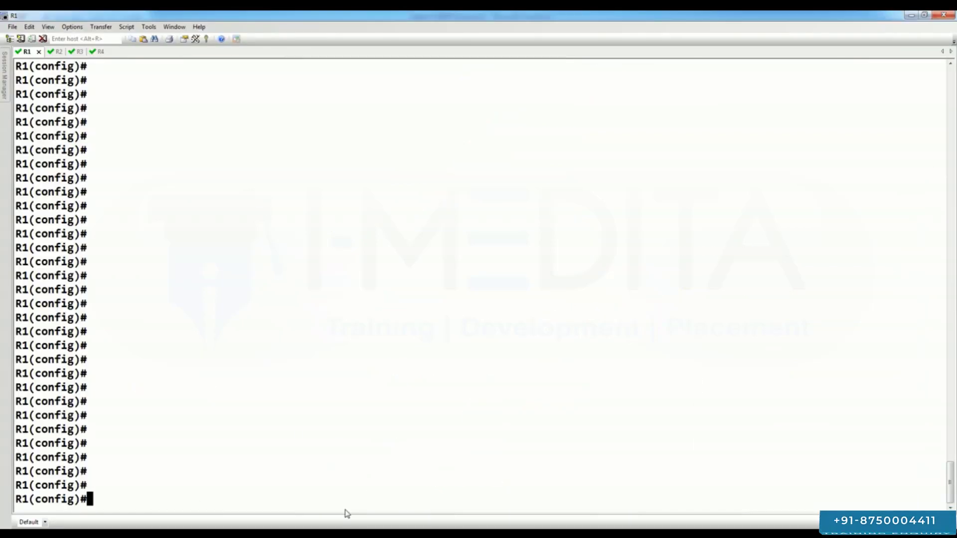
List R1's interface addresses with do sh ip int br and start EIGRP process 100
{"action": "type", "text": "do sh ip int br"}
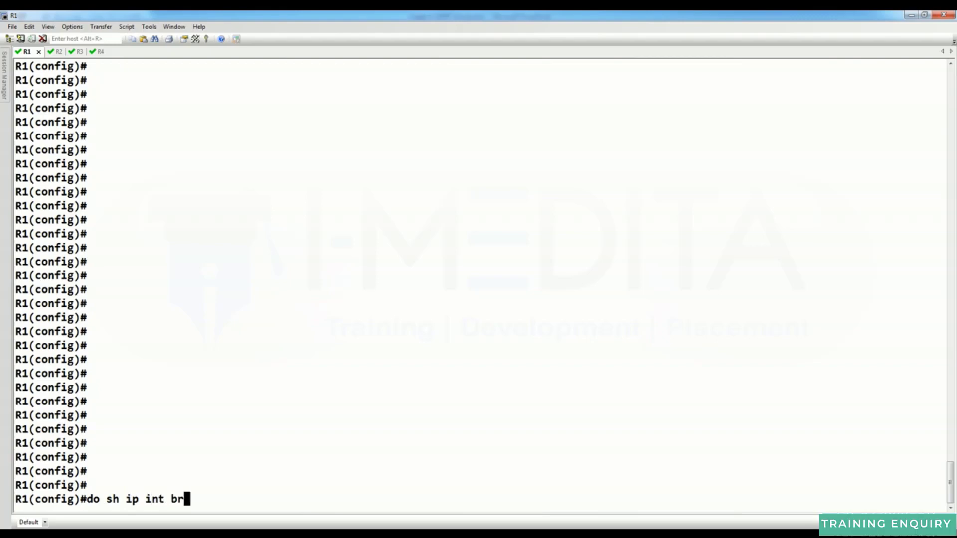
{"action": "key", "text": "Return"}
{"action": "type", "text": "router eigrp 100"}
{"action": "key", "text": "Return"}
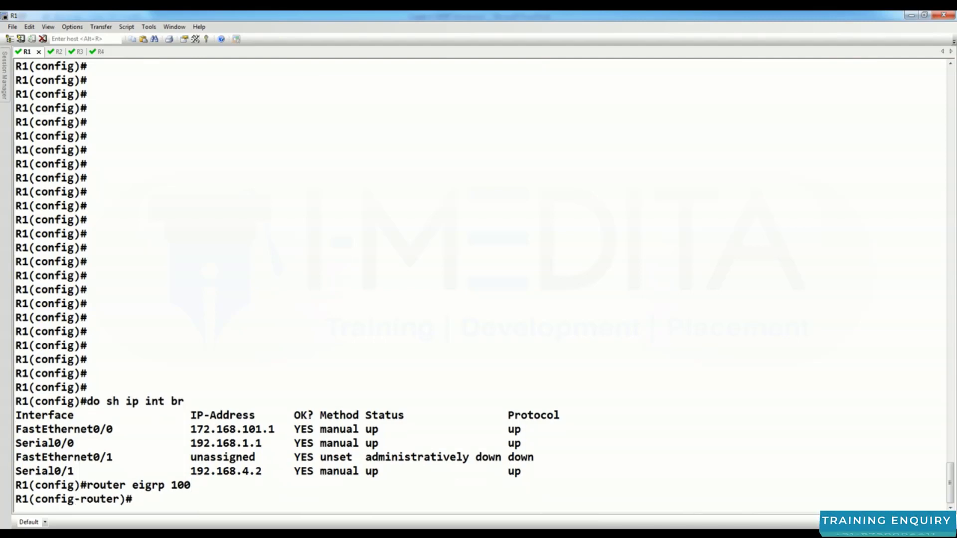
Advertise the serial networks 192.168.1.0 and 192.168.4.0 in EIGRP 100 on R1
{"action": "type", "text": "net"}
{"action": "left_click_drag", "start_coordinate": [194, 445], "coordinate": [260, 445]}
{"action": "right_click", "coordinate": [260, 445]}
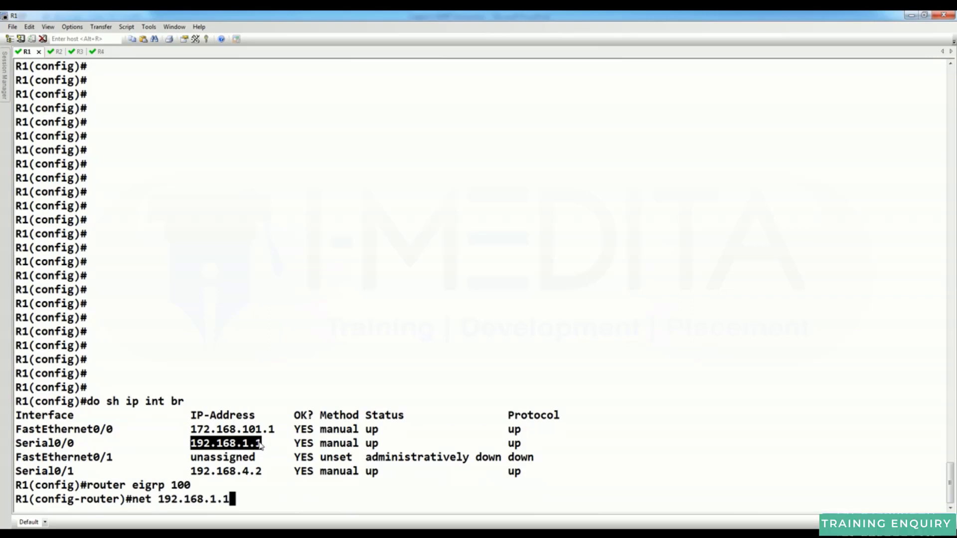
{"action": "type", "text": "0"}
{"action": "key", "text": "Return"}
{"action": "type", "text": "net"}
{"action": "left_click_drag", "start_coordinate": [188, 462], "coordinate": [263, 459]}
{"action": "right_click", "coordinate": [262, 459]}
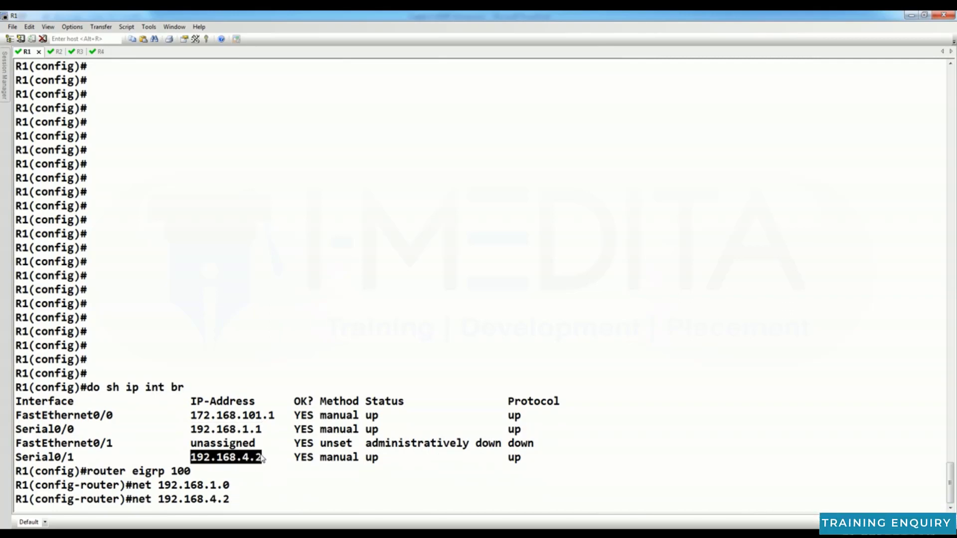
{"action": "key", "text": "Return"}
Advertise R1's LAN 172.168.101.0 with wildcard 0.0.0.255 in EIGRP 100
{"action": "type", "text": "net"}
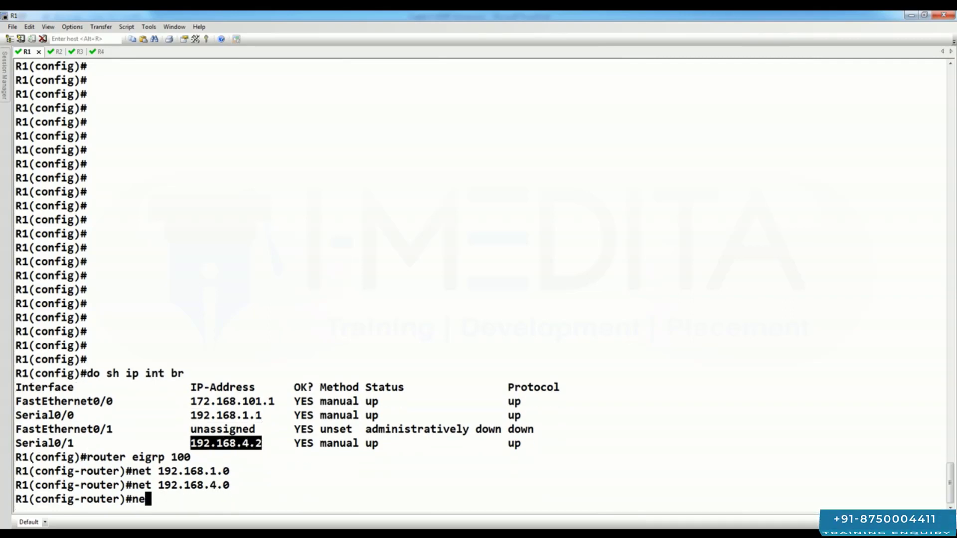
{"action": "left_click_drag", "start_coordinate": [190, 403], "coordinate": [277, 410]}
{"action": "right_click", "coordinate": [278, 411]}
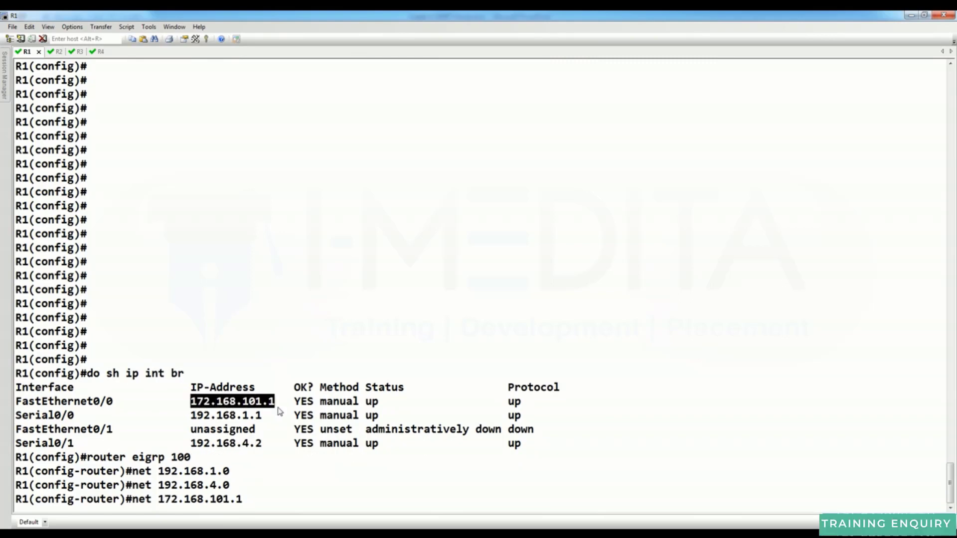
{"action": "key", "text": "BackSpace"}
{"action": "type", "text": "0"}
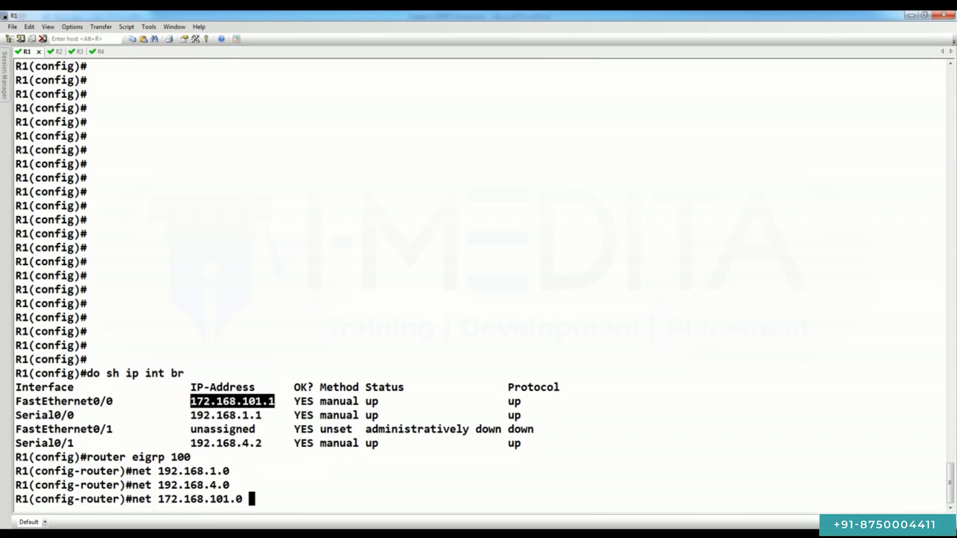
{"action": "type", "text": " 0.0.0.255"}
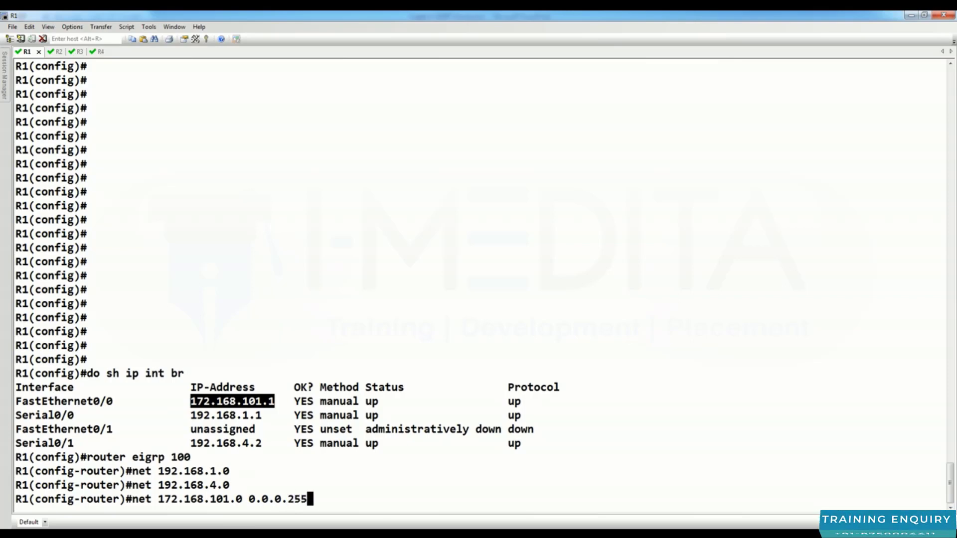
{"action": "key", "text": "Return"}
{"action": "key", "text": "Return"}
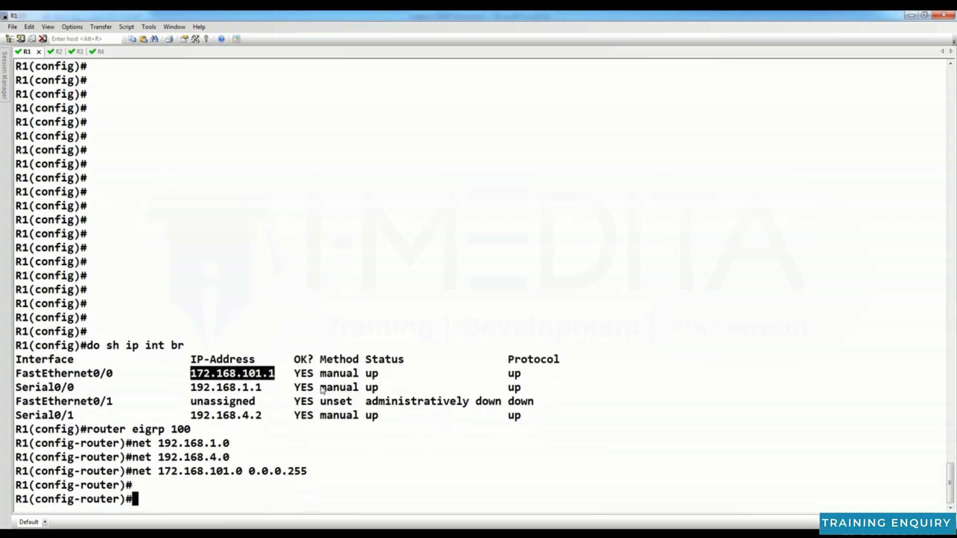
{"action": "left_click", "coordinate": [52, 52]}
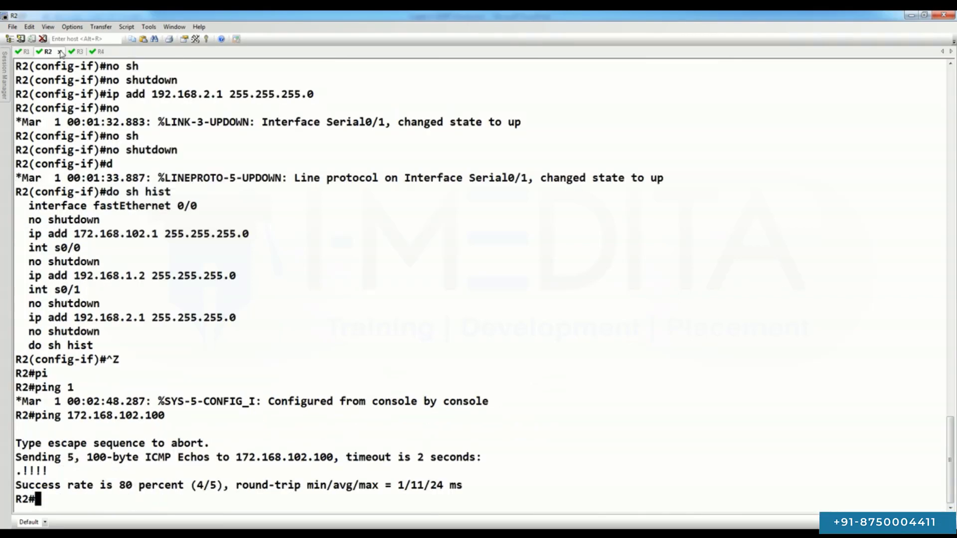
Enter configuration mode on R2, list its interface addresses, and start EIGRP process 100
{"action": "key", "text": "Return"}
{"action": "key", "text": "Return"}
{"action": "type", "text": "conf t"}
{"action": "key", "text": "Return"}
{"action": "key", "text": "Return"}
{"action": "key", "text": "Return"}
{"action": "key", "text": "Return"}
{"action": "key", "text": "Return"}
{"action": "key", "text": "Return"}
{"action": "key", "text": "Return"}
{"action": "key", "text": "Return"}
{"action": "key", "text": "Return"}
{"action": "key", "text": "Return"}
{"action": "key", "text": "Return"}
{"action": "key", "text": "Return"}
{"action": "key", "text": "Return"}
{"action": "key", "text": "Return"}
{"action": "key", "text": "Return"}
{"action": "key", "text": "Return"}
{"action": "key", "text": "Return"}
{"action": "key", "text": "Return"}
{"action": "key", "text": "Return"}
{"action": "key", "text": "Return"}
{"action": "key", "text": "Return"}
{"action": "key", "text": "Return"}
{"action": "key", "text": "Return"}
{"action": "type", "text": "do sh ip int "}
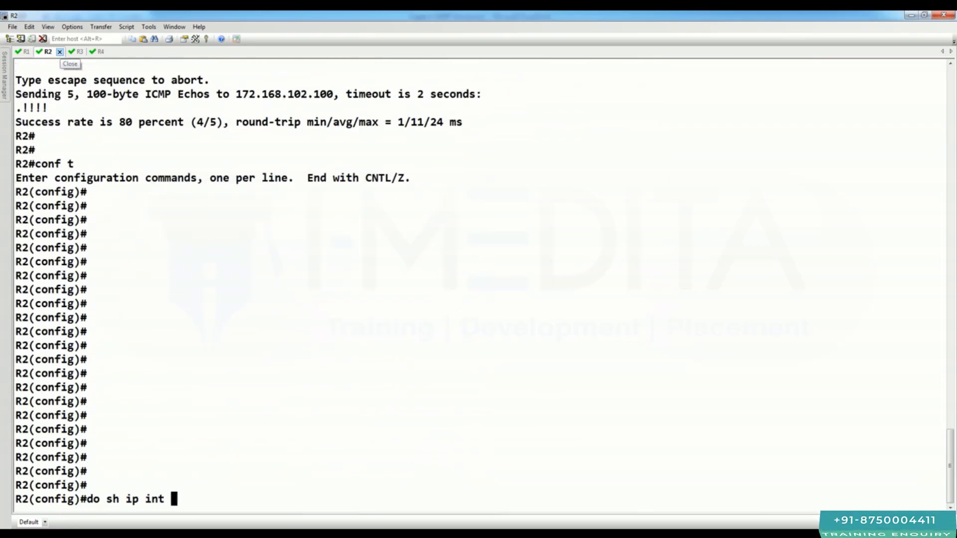
{"action": "type", "text": "btr"}
{"action": "key", "text": "Return"}
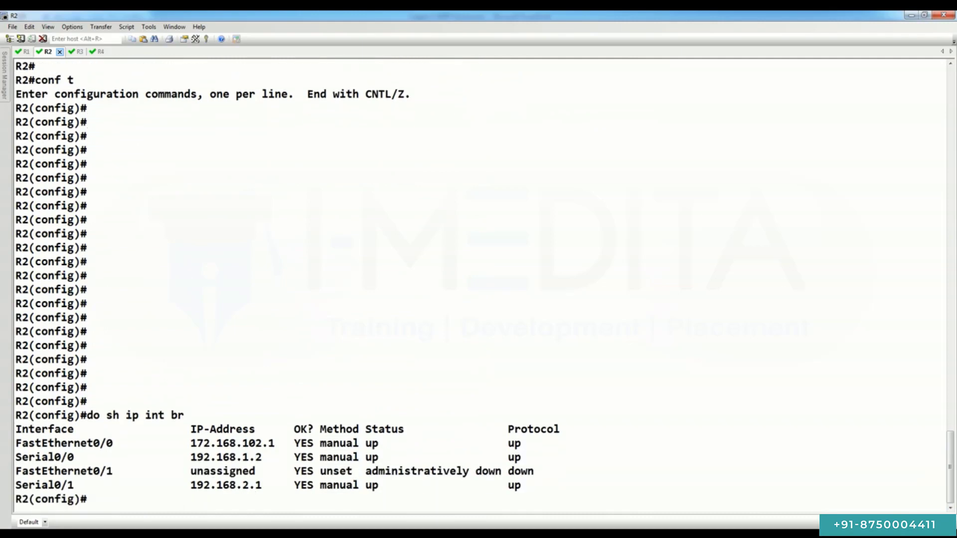
{"action": "type", "text": "router eigrp 100"}
{"action": "key", "text": "Return"}
Advertise the serial networks 192.168.1.0 and 192.168.2.0 in EIGRP 100 on R2
{"action": "type", "text": "net"}
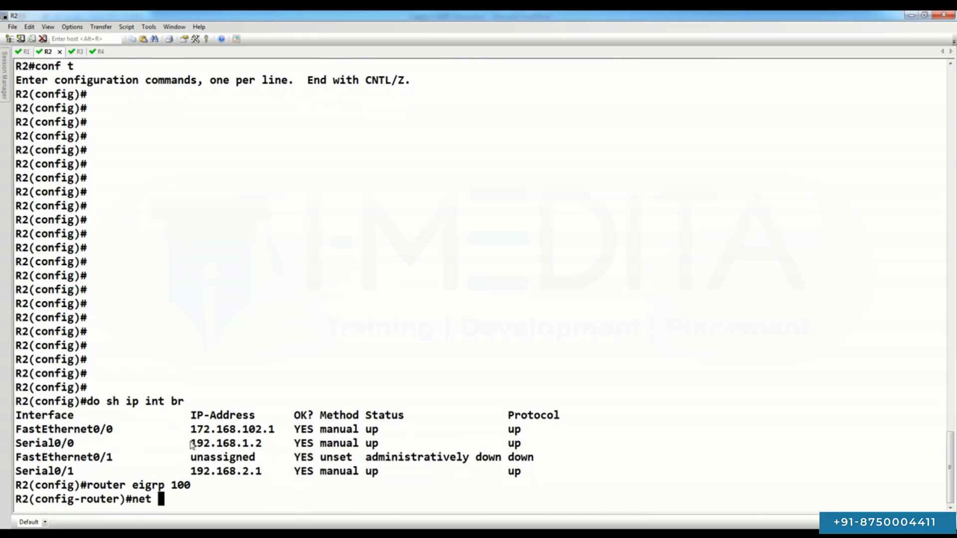
{"action": "left_click_drag", "start_coordinate": [184, 445], "coordinate": [260, 445]}
{"action": "right_click", "coordinate": [259, 445]}
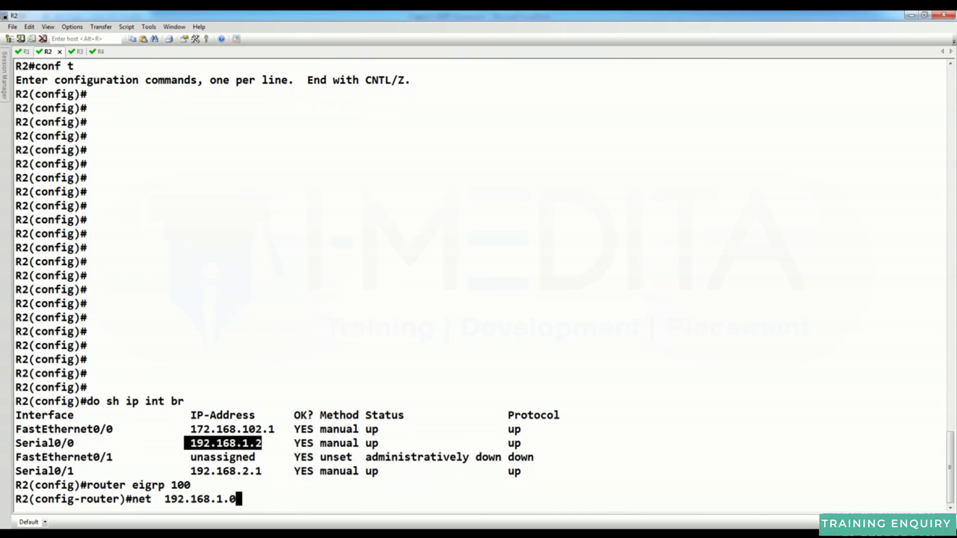
{"action": "key", "text": "Return"}
{"action": "type", "text": "net"}
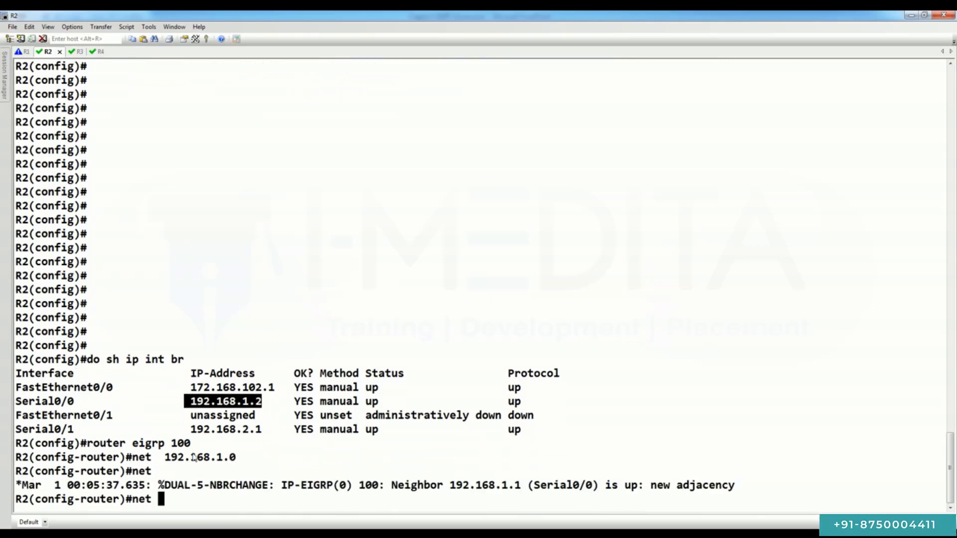
{"action": "left_click_drag", "start_coordinate": [195, 432], "coordinate": [269, 431]}
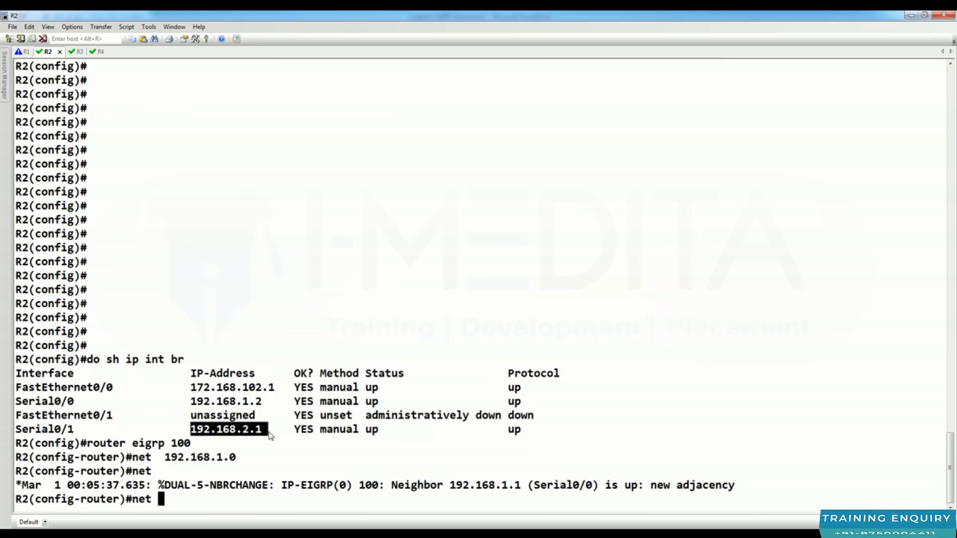
{"action": "right_click", "coordinate": [269, 432]}
{"action": "key", "text": "Return"}
Advertise R2's LAN 172.168.102.0 with wildcard 0.0.0.255 in EIGRP 100
{"action": "type", "text": "net"}
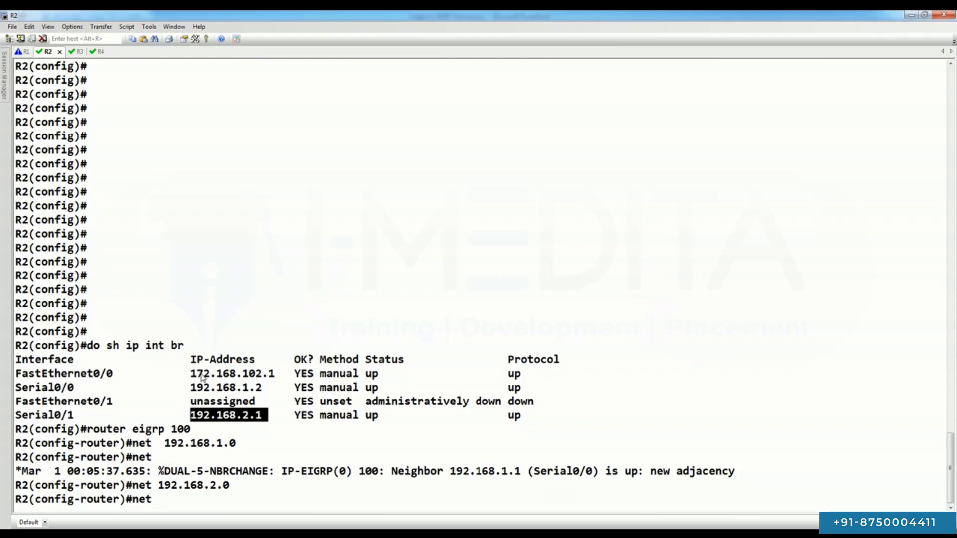
{"action": "left_click_drag", "start_coordinate": [192, 375], "coordinate": [276, 382]}
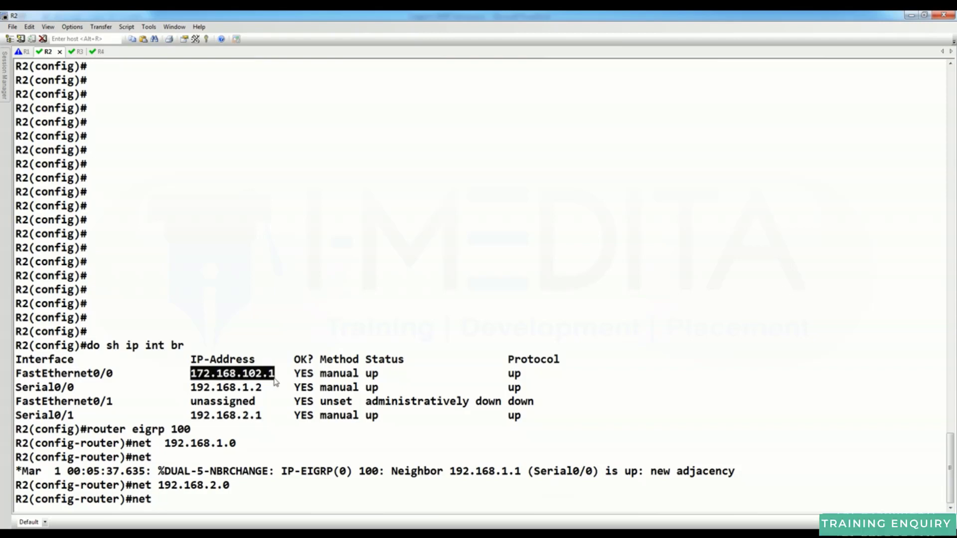
{"action": "right_click", "coordinate": [276, 382]}
{"action": "key", "text": "BackSpace"}
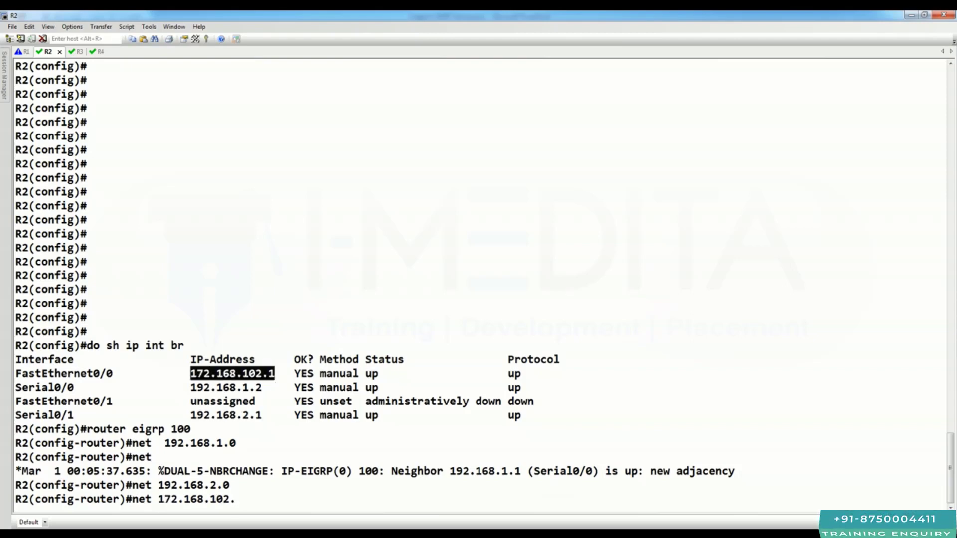
{"action": "type", "text": "0 0.0.0."}
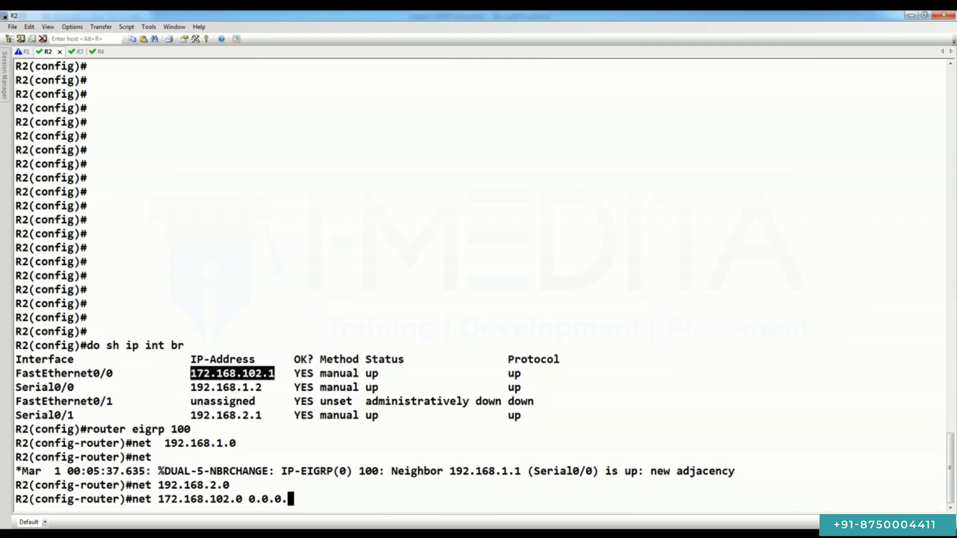
{"action": "type", "text": "255"}
{"action": "key", "text": "Return"}
{"action": "key", "text": "Return"}
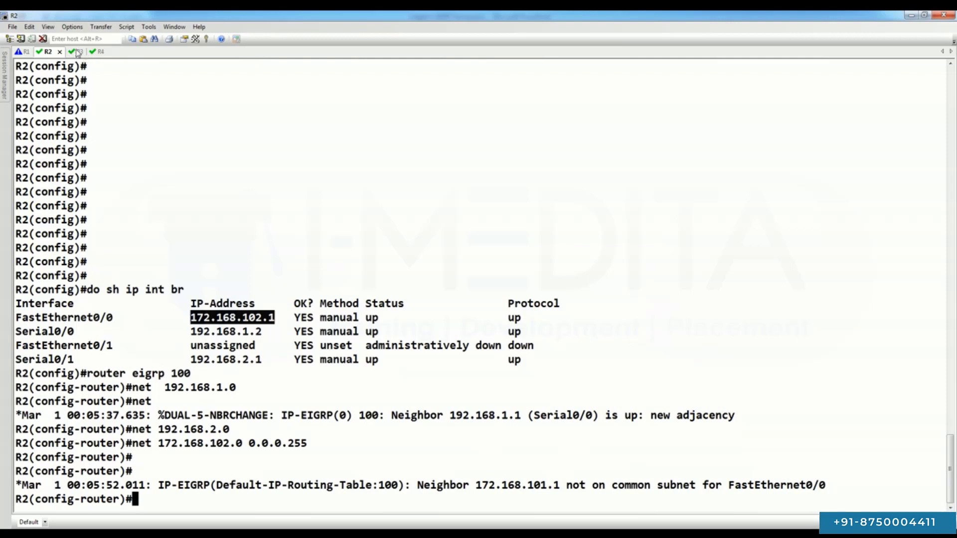
{"action": "left_click", "coordinate": [78, 51]}
Enter configuration mode on R3, list its interface addresses, and start EIGRP process 100
{"action": "type", "text": "conf t"}
{"action": "key", "text": "Return"}
{"action": "key", "text": "Return"}
{"action": "key", "text": "Return"}
{"action": "key", "text": "Return"}
{"action": "type", "text": "do sh"}
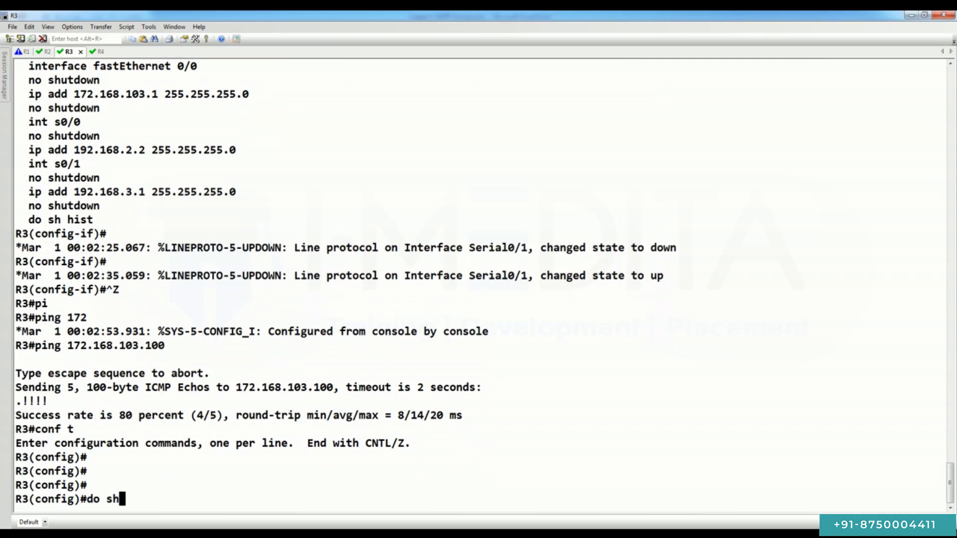
{"action": "type", "text": " ip int br"}
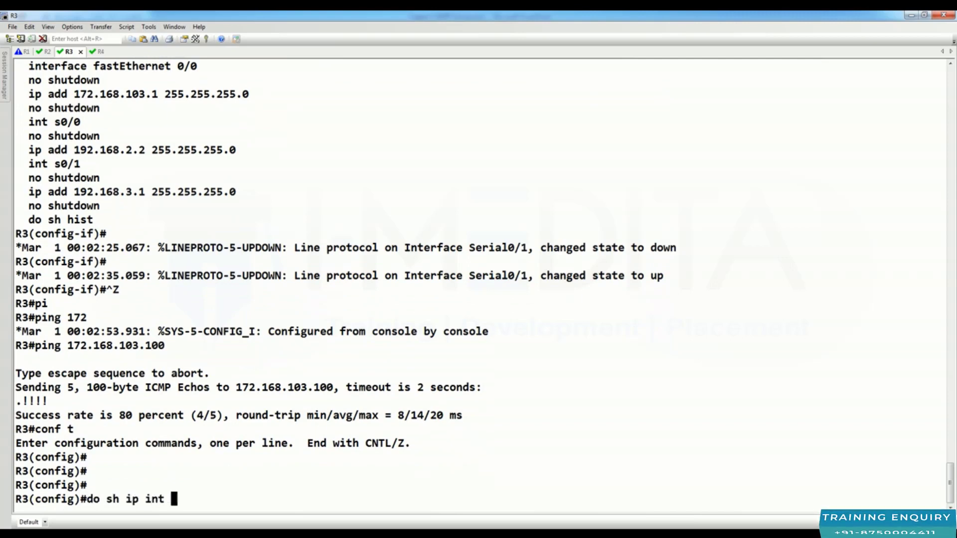
{"action": "key", "text": "Return"}
{"action": "type", "text": "rout"}
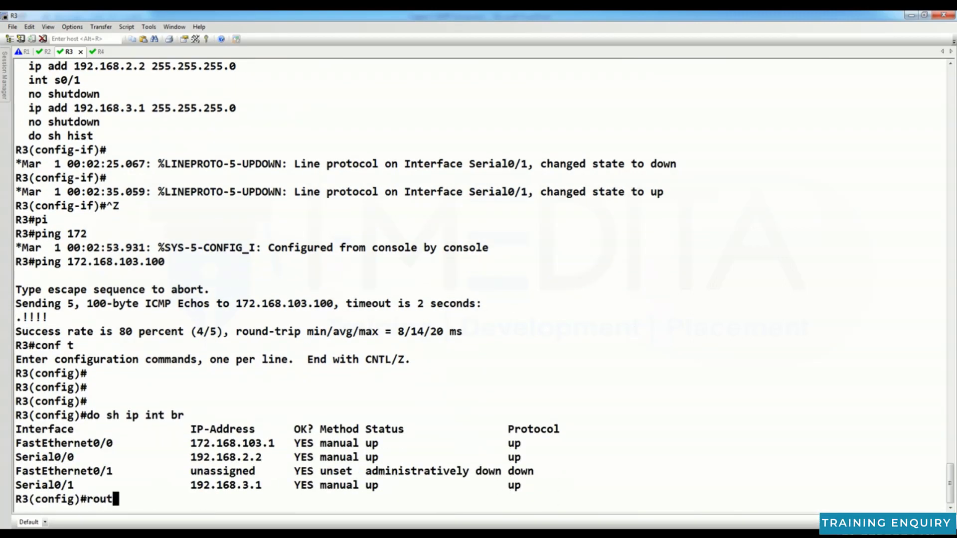
{"action": "type", "text": "er eigrp 100"}
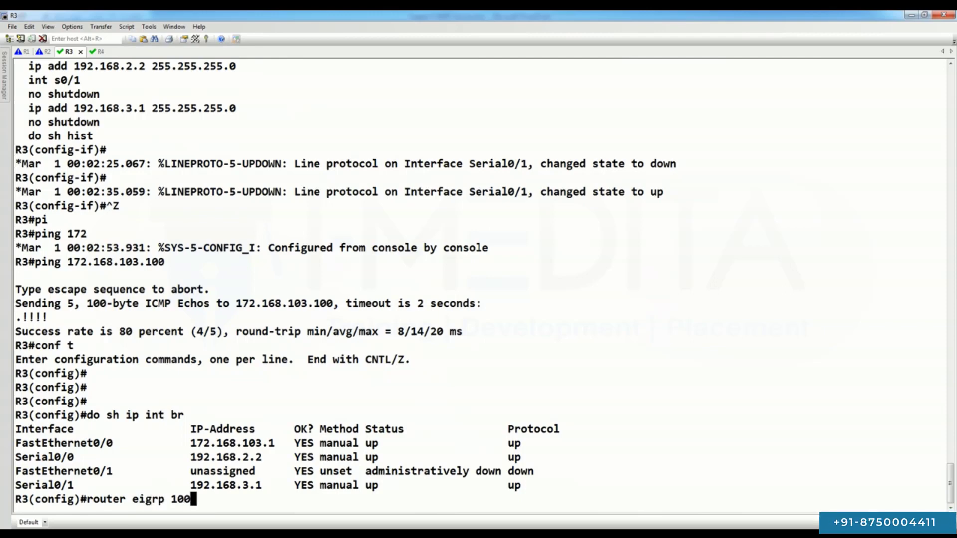
{"action": "key", "text": "Return"}
Advertise the serial networks 192.168.2.0 and 192.168.3.0 in EIGRP 100 on R3
{"action": "type", "text": "net"}
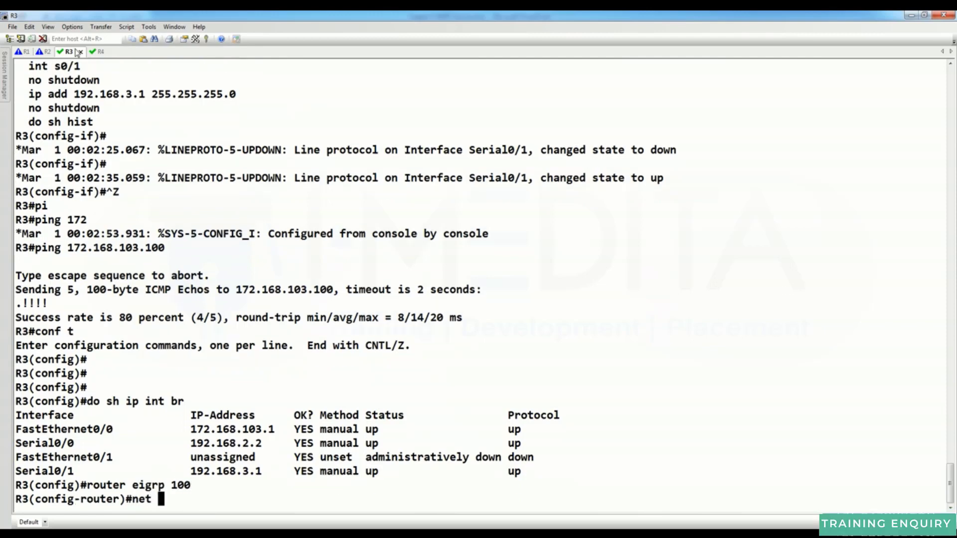
{"action": "left_click_drag", "start_coordinate": [190, 443], "coordinate": [260, 447]}
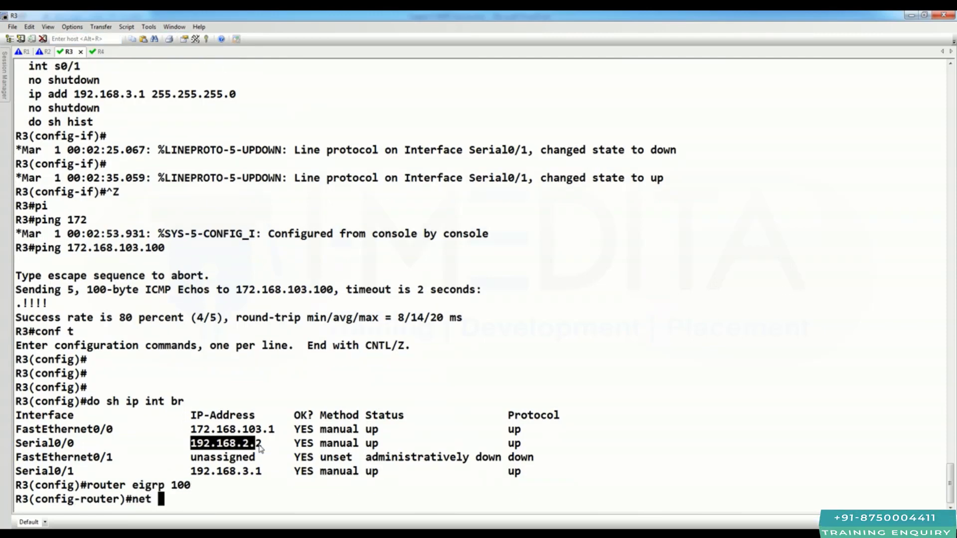
{"action": "right_click", "coordinate": [260, 447]}
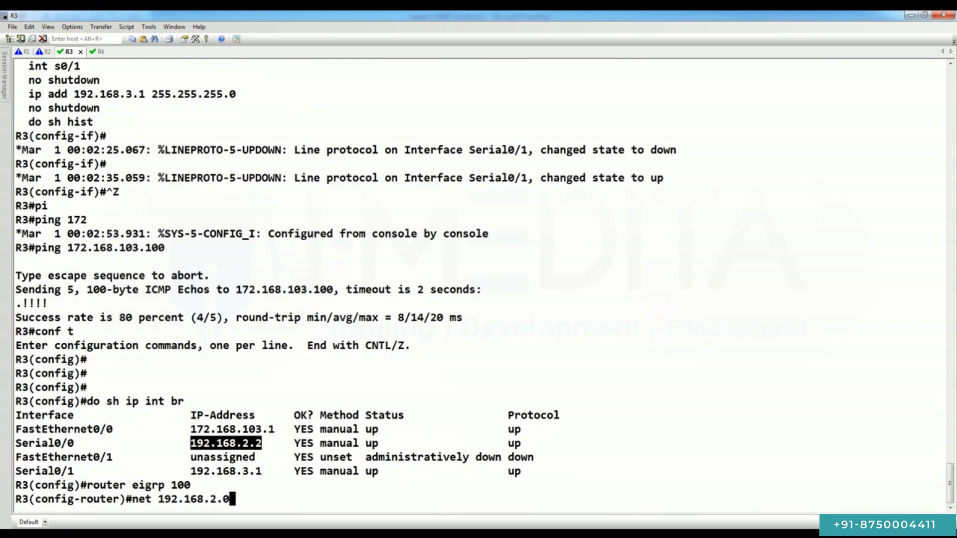
{"action": "key", "text": "Return"}
{"action": "key", "text": "Up"}
{"action": "key", "text": "Left"}
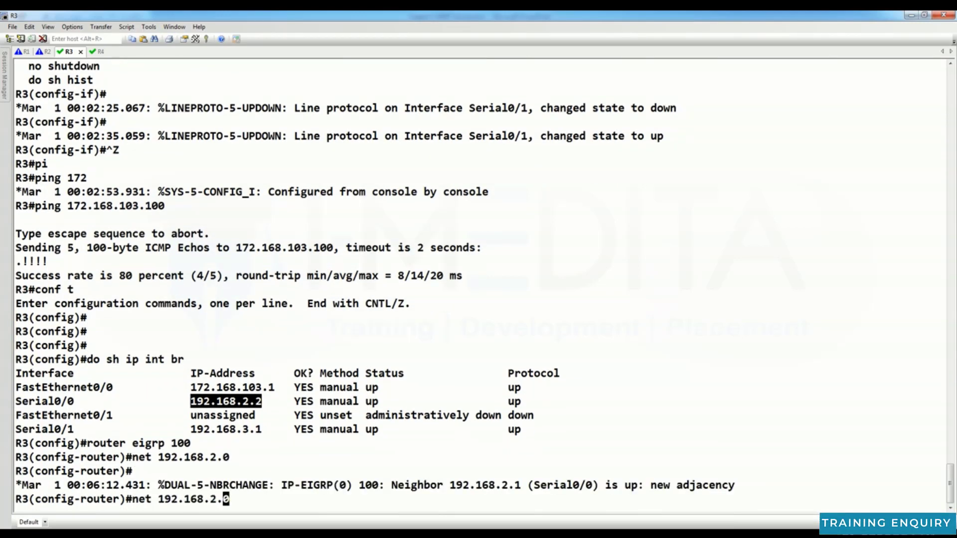
{"action": "key", "text": "Delete"}
{"action": "type", "text": "3"}
{"action": "key", "text": "Return"}
Advertise R3's LAN 172.168.103.0 with wildcard 0.0.0.255 in EIGRP 100
{"action": "type", "text": "net"}
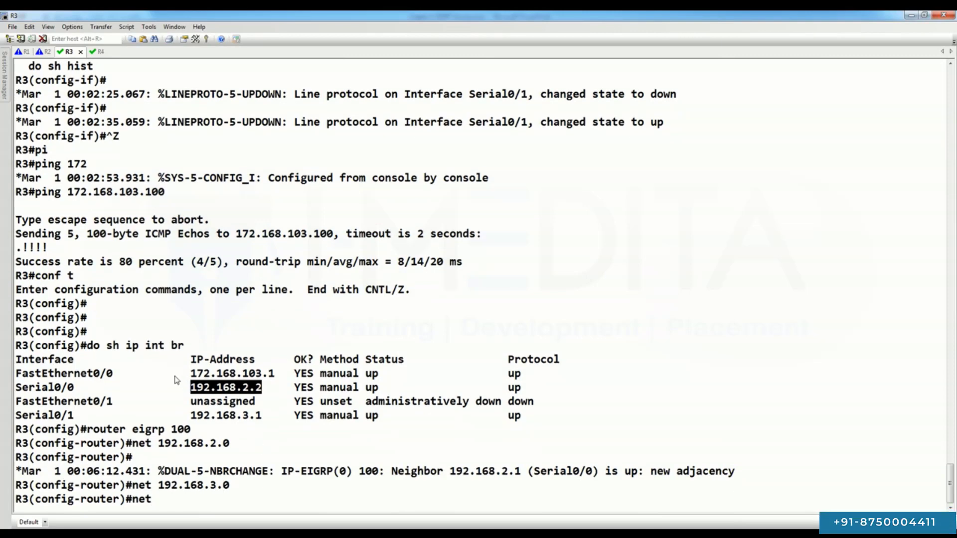
{"action": "left_click_drag", "start_coordinate": [185, 373], "coordinate": [269, 377]}
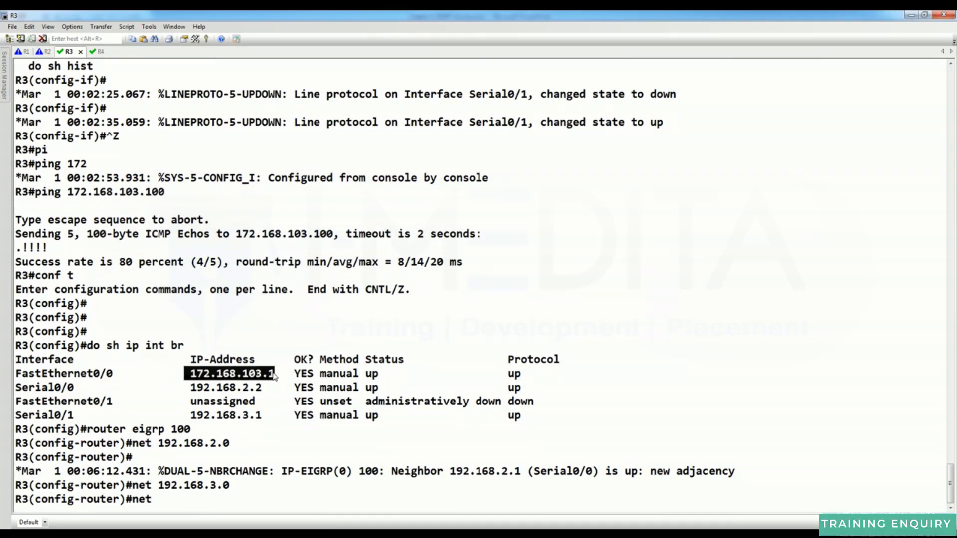
{"action": "right_click", "coordinate": [274, 374]}
{"action": "key", "text": "BackSpace"}
{"action": "type", "text": "03."}
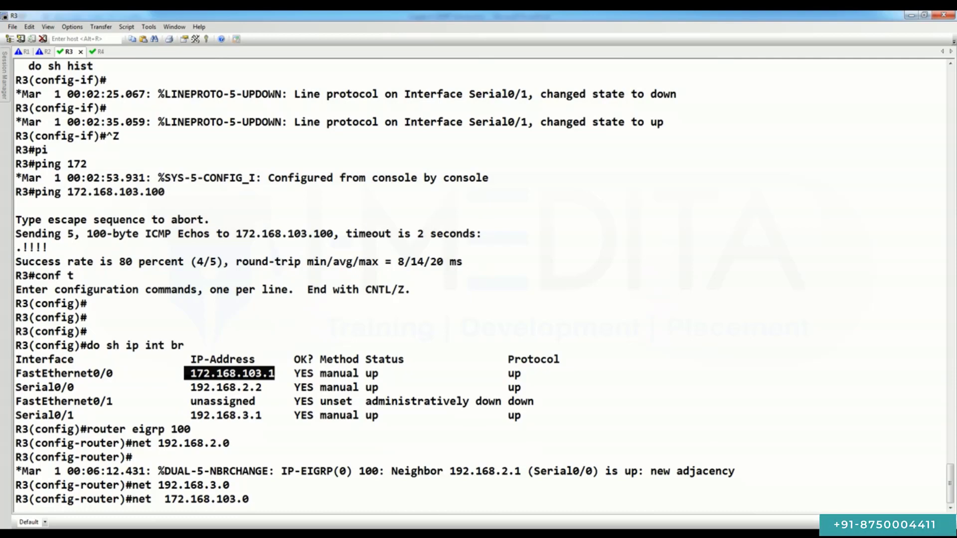
{"action": "type", "text": " 0.0.0.254"}
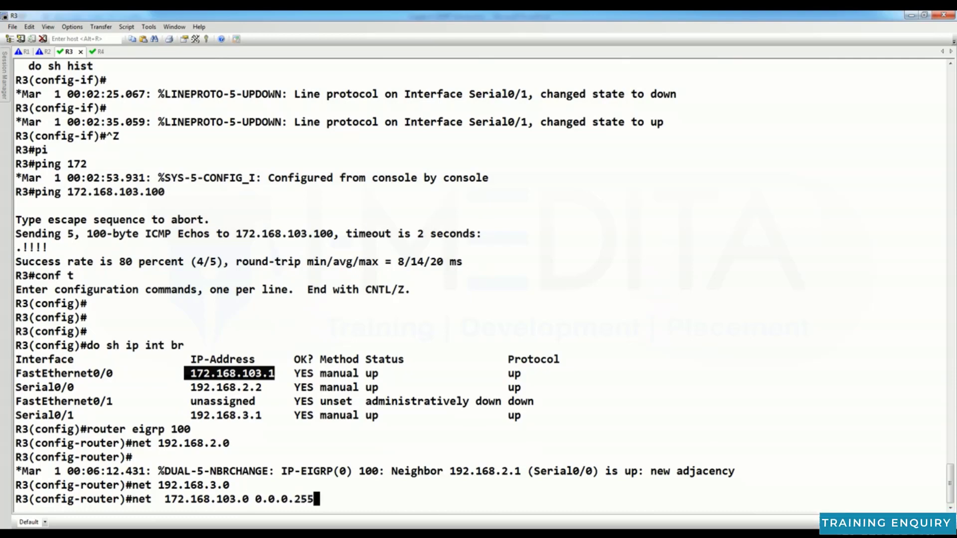
{"action": "key", "text": "Return"}
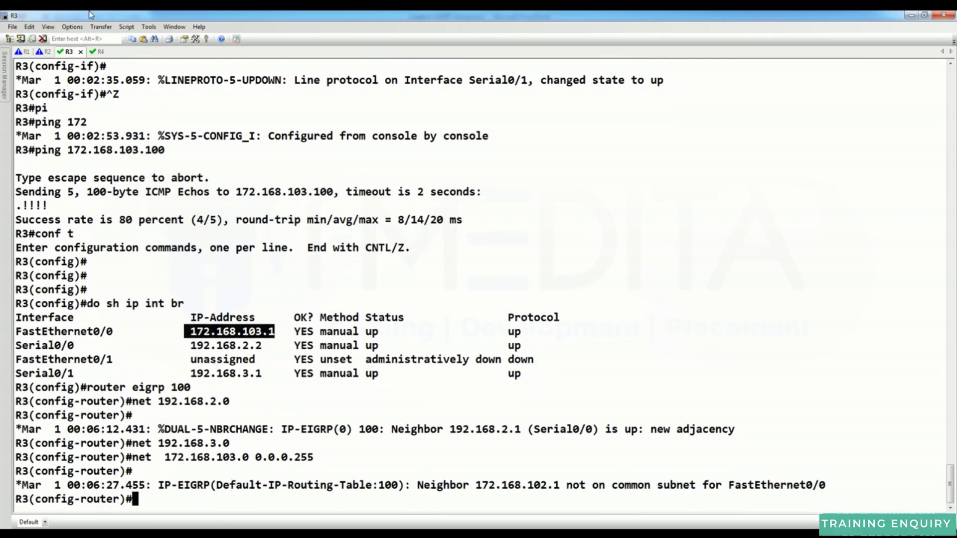
Switch to router R4's console and enter global configuration mode with conf t
{"action": "left_click", "coordinate": [99, 52]}
{"action": "type", "text": "conf t"}
{"action": "key", "text": "Return"}
{"action": "key", "text": "Return"}
{"action": "key", "text": "Return"}
{"action": "key", "text": "Return"}
List R4's interface addresses and start EIGRP process 100 with router ei 100
{"action": "type", "text": "do"}
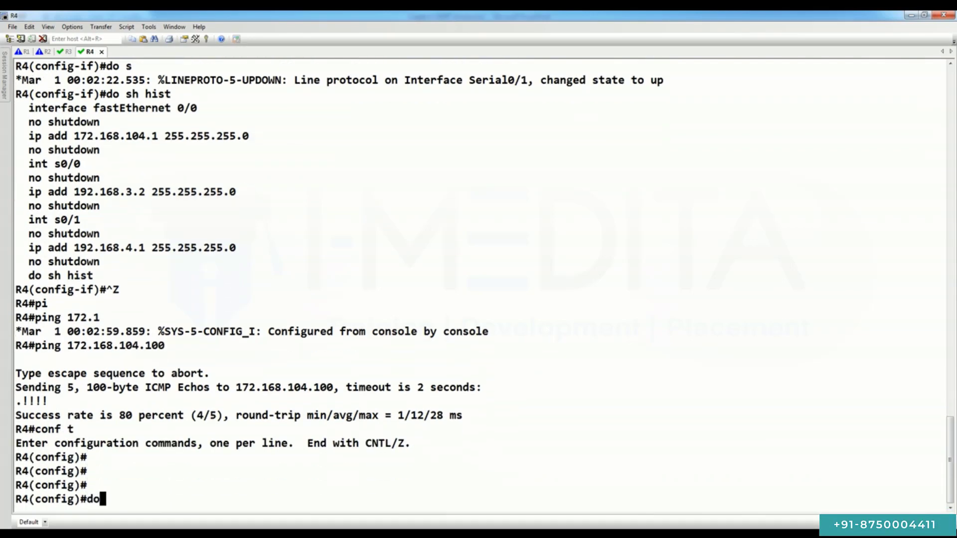
{"action": "type", "text": " sh ip int br"}
{"action": "key", "text": "Return"}
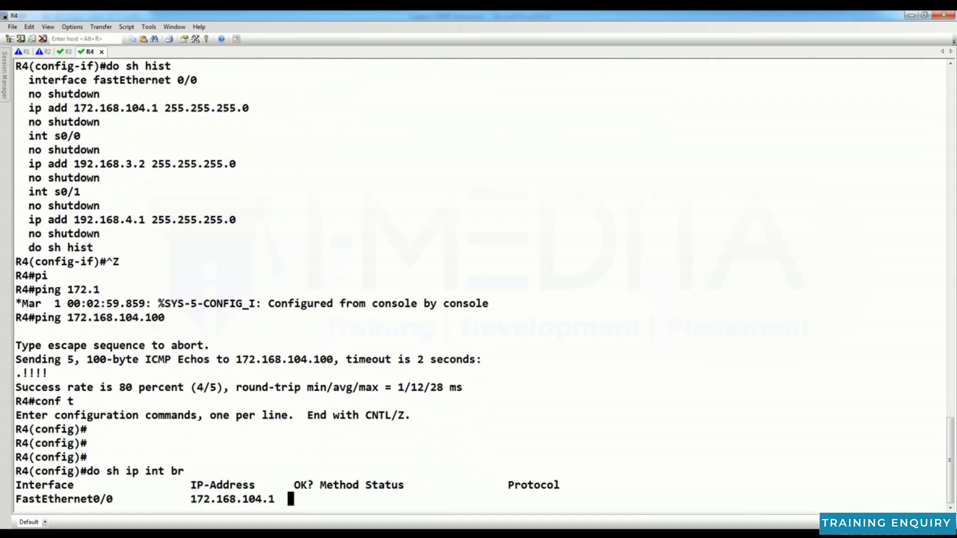
{"action": "type", "text": "router ei 100"}
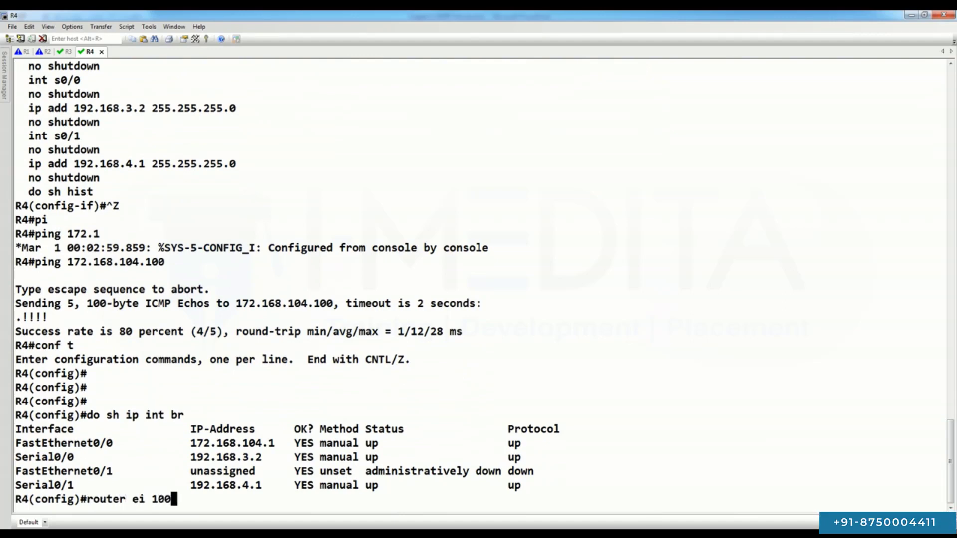
{"action": "key", "text": "Return"}
Advertise the serial networks 192.168.3.0 and 192.168.4.0 in EIGRP 100 on R4
{"action": "type", "text": "net"}
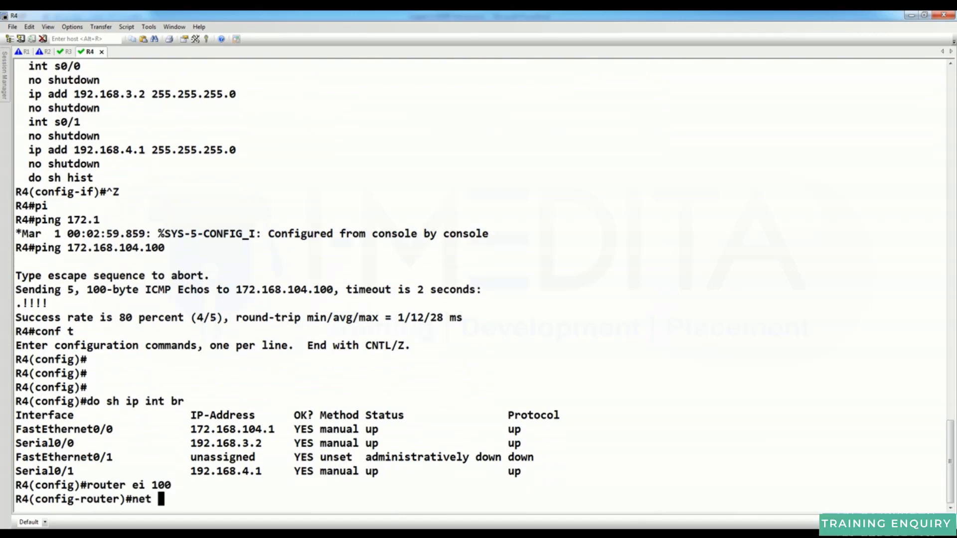
{"action": "key", "text": "space"}
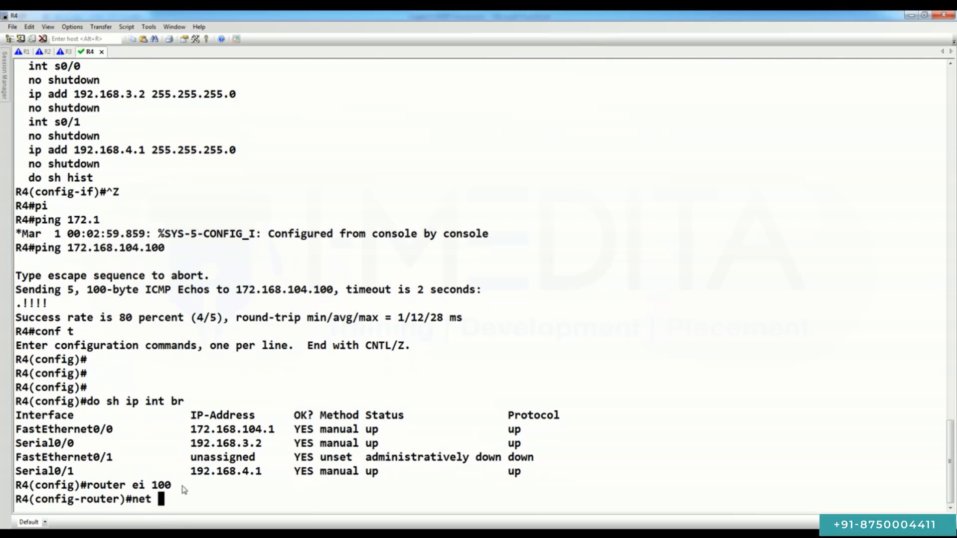
{"action": "left_click_drag", "start_coordinate": [187, 443], "coordinate": [262, 443]}
{"action": "right_click", "coordinate": [261, 443]}
{"action": "key", "text": "BackSpace"}
{"action": "type", "text": "0"}
{"action": "key", "text": "Return"}
{"action": "key", "text": "Up"}
{"action": "key", "text": "Left"}
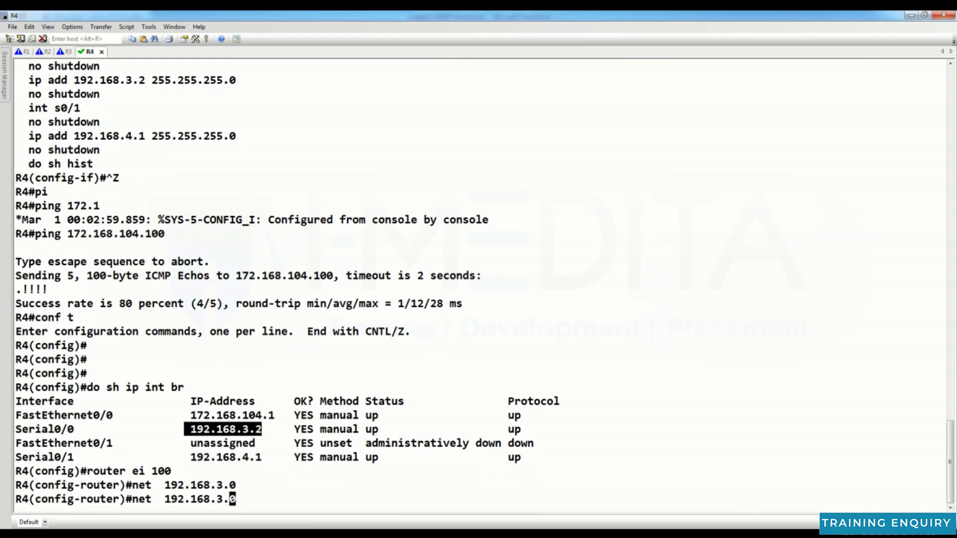
{"action": "type", "text": "4"}
{"action": "key", "text": "Return"}
Advertise R4's LAN 172.168.104.0 with wildcard 0.0.0.255 in EIGRP 100
{"action": "type", "text": "net"}
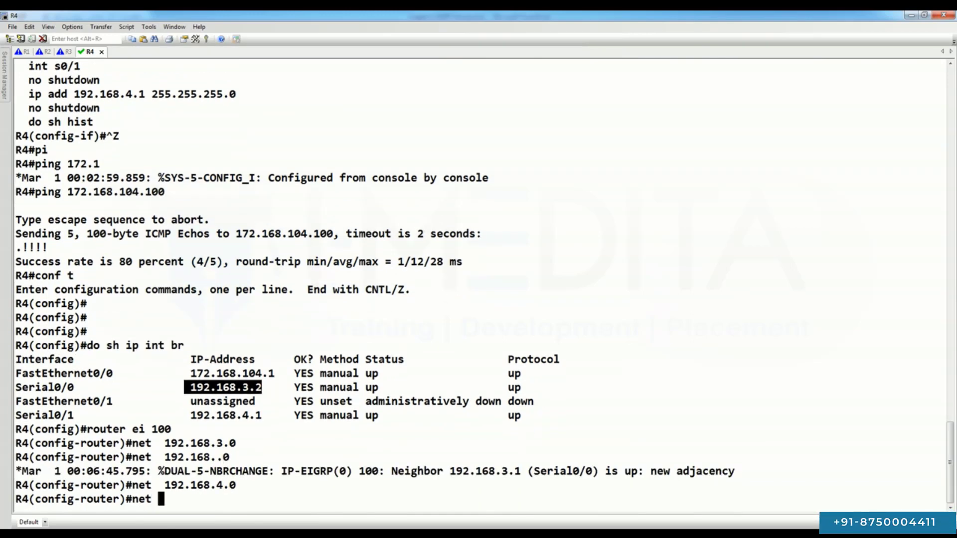
{"action": "left_click_drag", "start_coordinate": [191, 345], "coordinate": [274, 346]}
{"action": "right_click", "coordinate": [274, 345]}
{"action": "key", "text": "BackSpace"}
{"action": "type", "text": "0 0.0.0.255"}
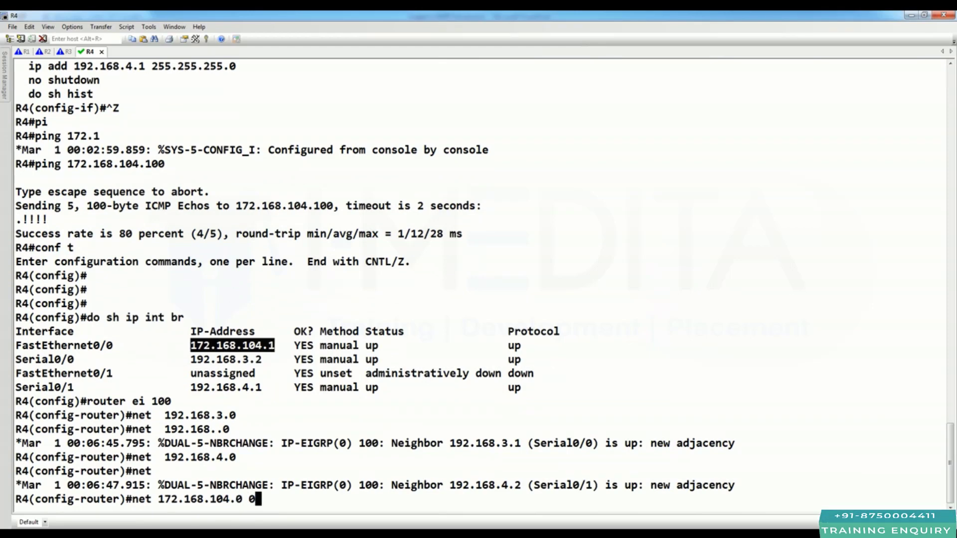
{"action": "key", "text": "Return"}
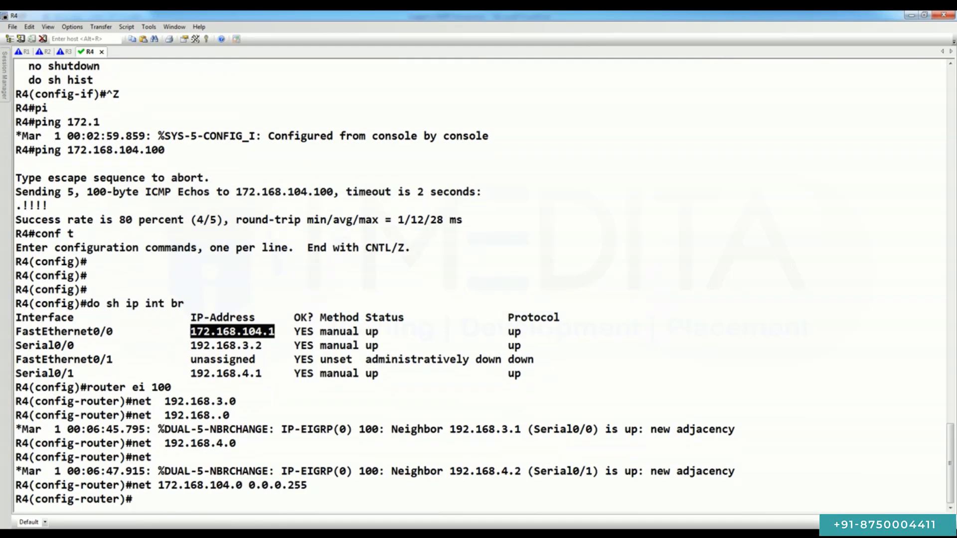
{"action": "left_click", "coordinate": [25, 52]}
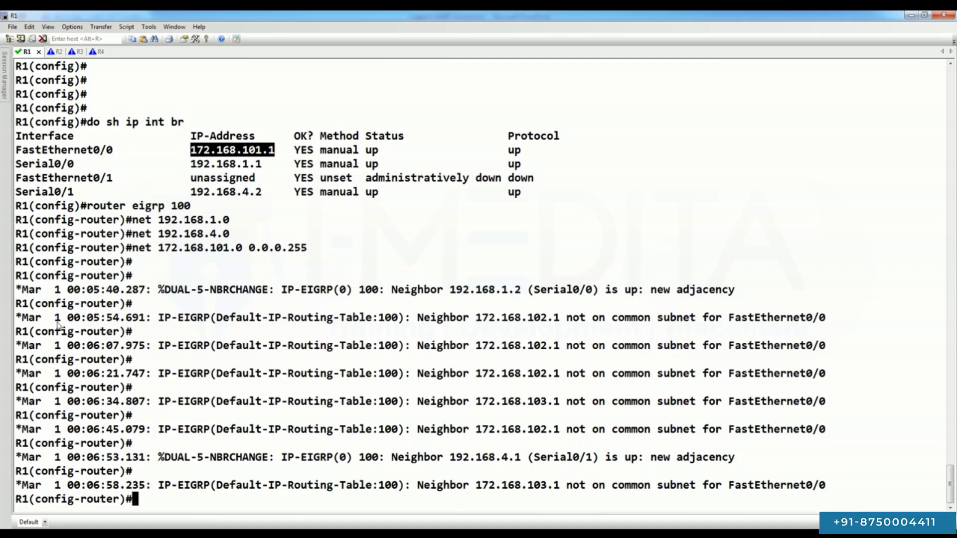
{"action": "left_click_drag", "start_coordinate": [16, 319], "coordinate": [817, 430]}
{"action": "left_click", "coordinate": [829, 435]}
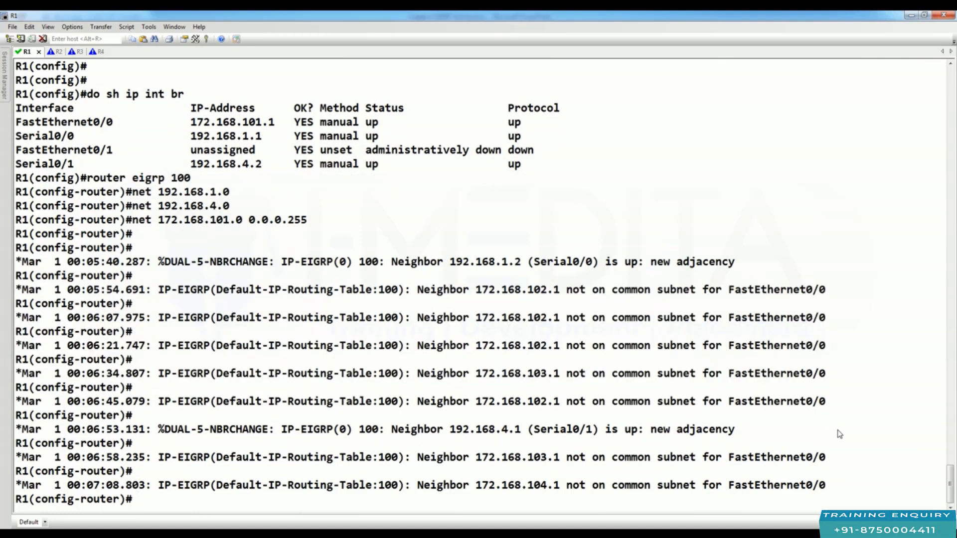
{"action": "key", "text": "alt+Tab"}
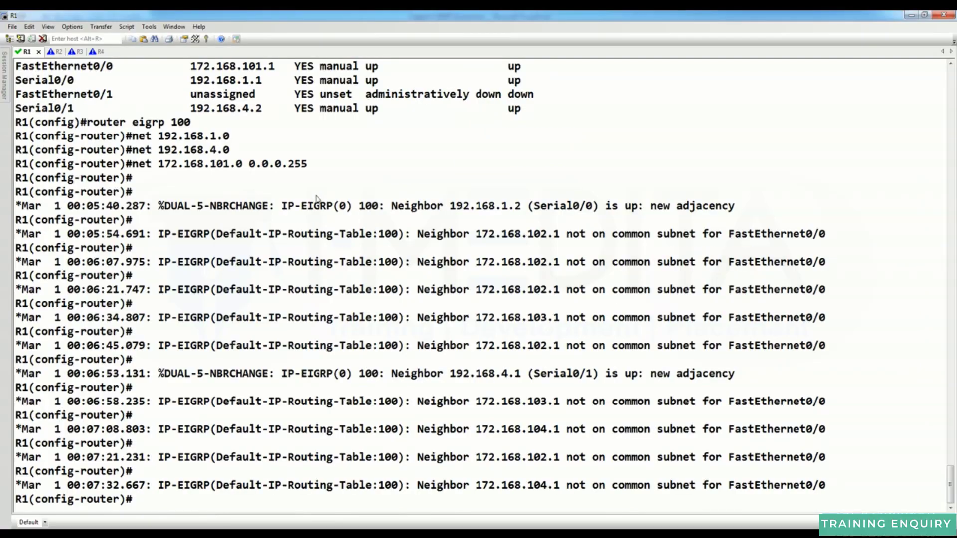
{"action": "left_click_drag", "start_coordinate": [211, 234], "coordinate": [851, 232]}
{"action": "left_click", "coordinate": [848, 182]}
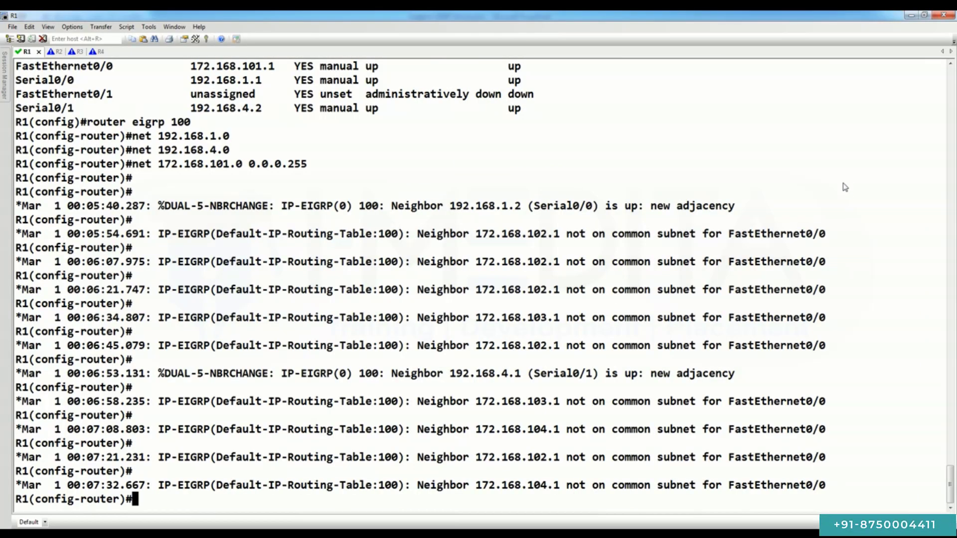
{"action": "key", "text": "Return"}
{"action": "key", "text": "Return"}
{"action": "key", "text": "Return"}
{"action": "key", "text": "Return"}
{"action": "key", "text": "Return"}
{"action": "key", "text": "Return"}
{"action": "key", "text": "Return"}
{"action": "key", "text": "Return"}
{"action": "key", "text": "Return"}
{"action": "key", "text": "Return"}
{"action": "key", "text": "Return"}
{"action": "key", "text": "Return"}
{"action": "key", "text": "Return"}
{"action": "key", "text": "Return"}
{"action": "key", "text": "Return"}
{"action": "key", "text": "Return"}
{"action": "key", "text": "Return"}
{"action": "key", "text": "Return"}
{"action": "key", "text": "Return"}
{"action": "key", "text": "Return"}
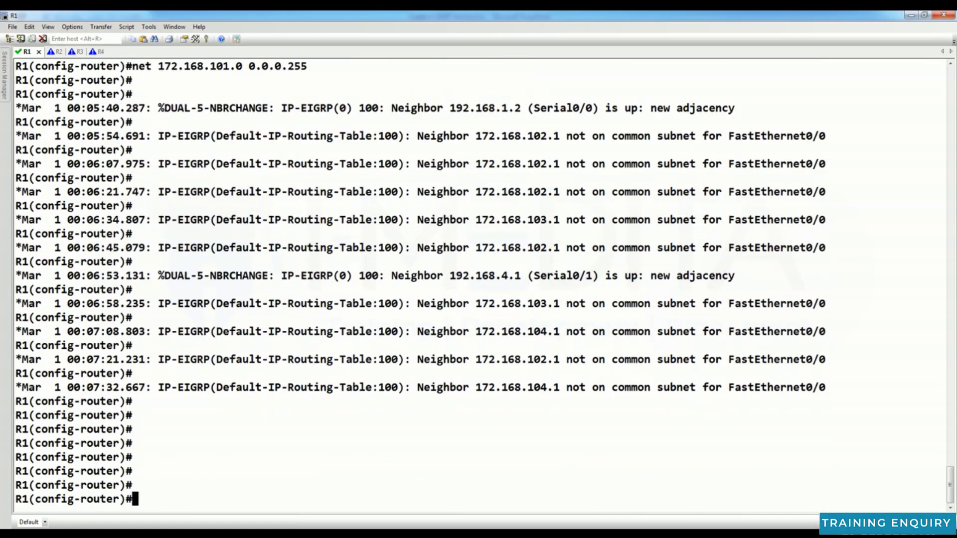
Exit configuration mode on R1 and run show ip route eigrp
{"action": "key", "text": "Return"}
{"action": "key", "text": "Return"}
{"action": "key", "text": "Return"}
{"action": "key", "text": "Return"}
{"action": "key", "text": "Return"}
{"action": "key", "text": "Return"}
{"action": "key", "text": "Return"}
{"action": "key", "text": "Return"}
{"action": "key", "text": "Return"}
{"action": "key", "text": "Return"}
{"action": "key", "text": "Return"}
{"action": "key", "text": "Return"}
{"action": "key", "text": "Return"}
{"action": "key", "text": "Return"}
{"action": "key", "text": "Return"}
{"action": "key", "text": "ctrl+z"}
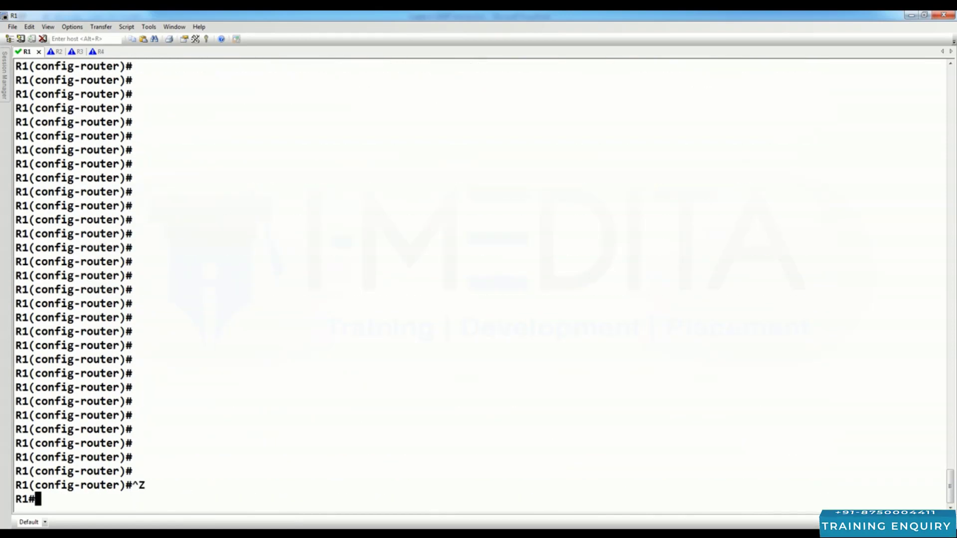
{"action": "key", "text": "Return"}
{"action": "key", "text": "Return"}
{"action": "key", "text": "Return"}
{"action": "key", "text": "Return"}
{"action": "key", "text": "Return"}
{"action": "key", "text": "Return"}
{"action": "key", "text": "Return"}
{"action": "type", "text": "sh ip ro"}
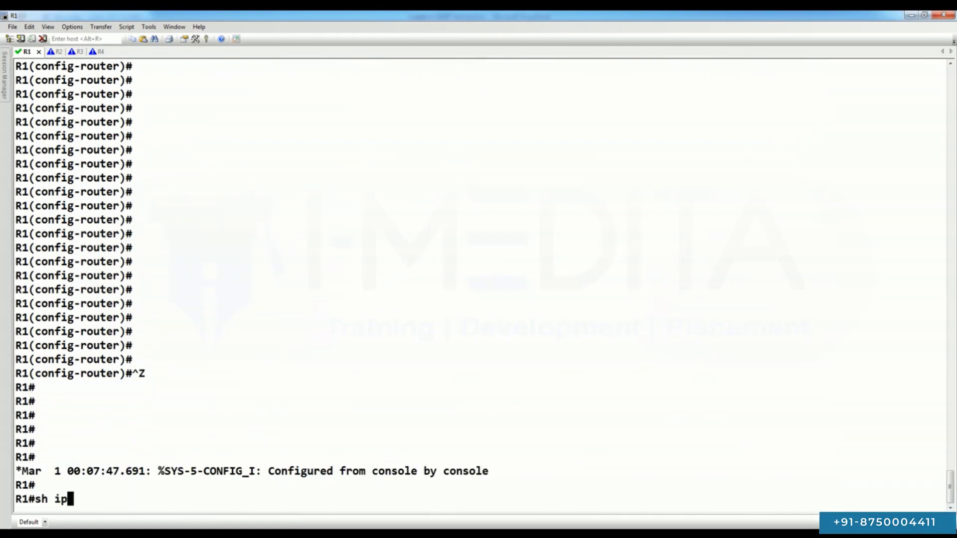
{"action": "key", "text": "Tab"}
{"action": "type", "text": "e"}
{"action": "key", "text": "Tab"}
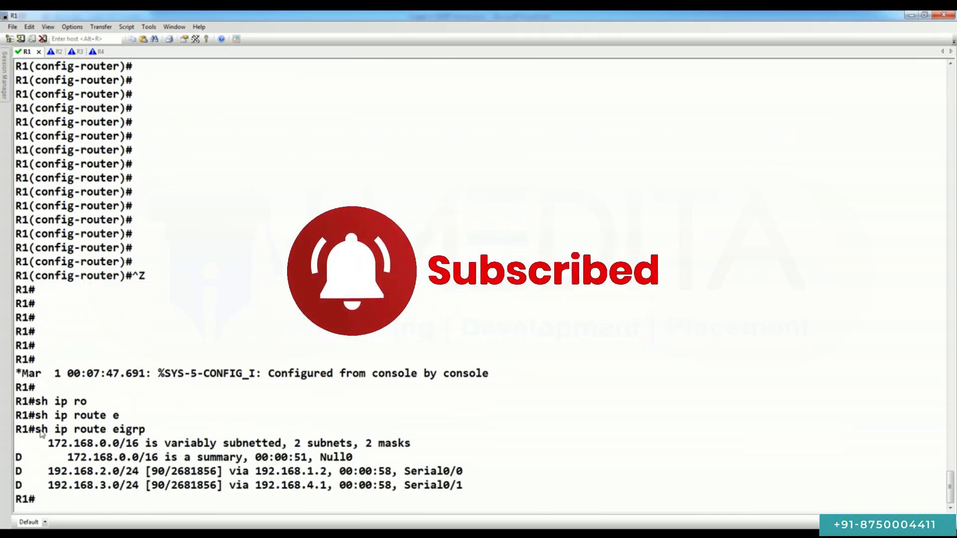
Highlight the command and the 172.168.0.0/16 summary route to Null0 in the output
{"action": "left_click_drag", "start_coordinate": [35, 429], "coordinate": [159, 436]}
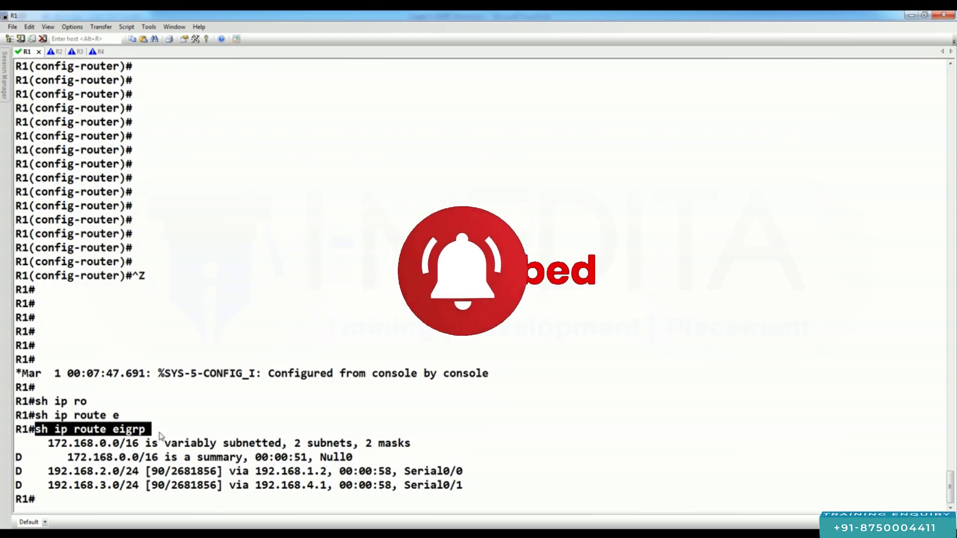
{"action": "left_click_drag", "start_coordinate": [353, 458], "coordinate": [9, 443]}
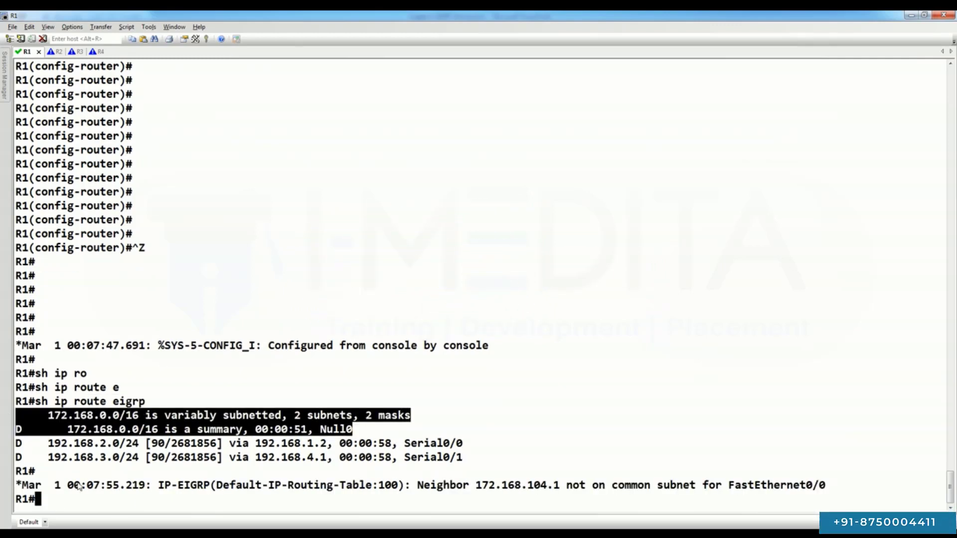
{"action": "key", "text": "alt+f"}
{"action": "key", "text": "Escape"}
{"action": "key", "text": "Return"}
{"action": "key", "text": "Return"}
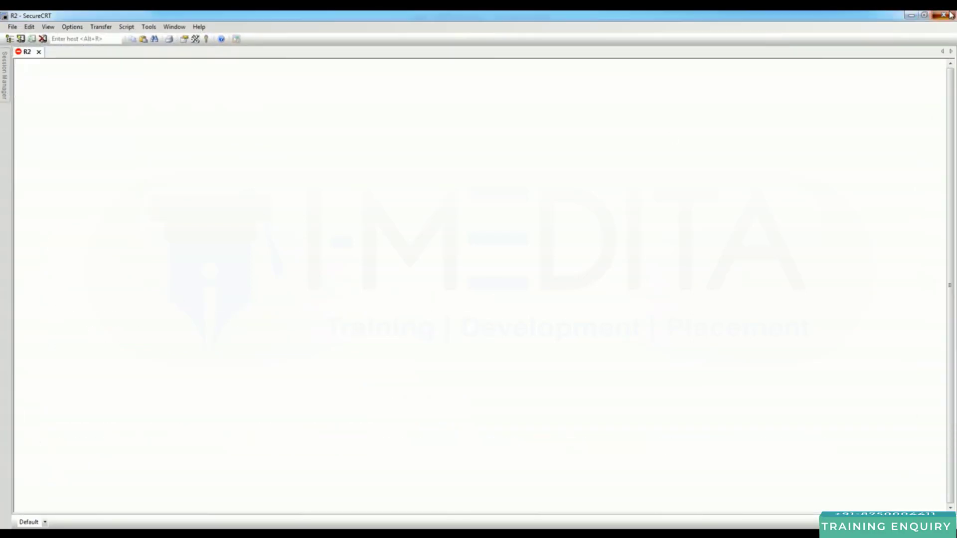
Close the extra blank R2 session and re-list R1's EIGRP routes
{"action": "key", "text": "alt+F4"}
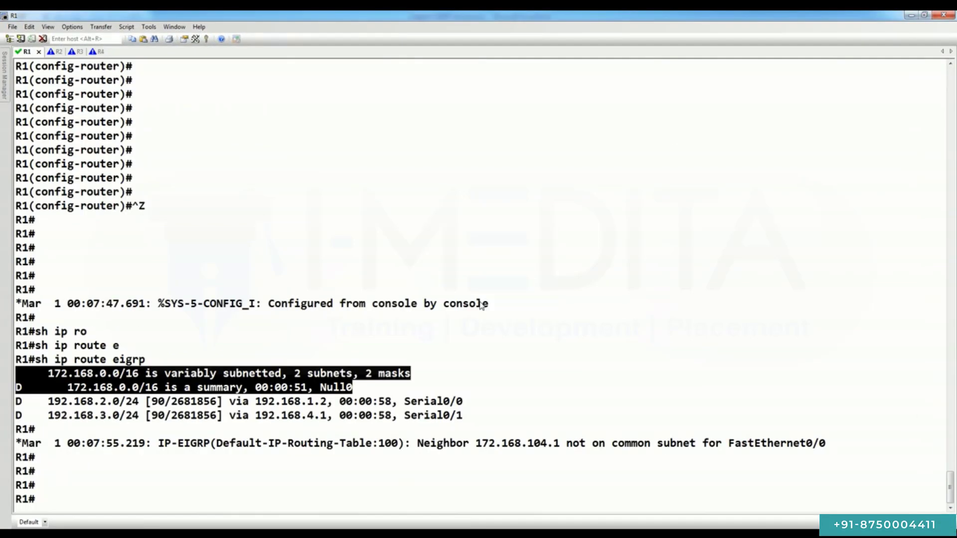
{"action": "key", "text": "Return"}
{"action": "key", "text": "Return"}
{"action": "key", "text": "Return"}
{"action": "key", "text": "Return"}
{"action": "key", "text": "Return"}
{"action": "key", "text": "Return"}
{"action": "key", "text": "Return"}
{"action": "key", "text": "Return"}
{"action": "key", "text": "Return"}
{"action": "key", "text": "Return"}
{"action": "key", "text": "Return"}
{"action": "key", "text": "Return"}
{"action": "key", "text": "Return"}
{"action": "key", "text": "Return"}
{"action": "key", "text": "Return"}
{"action": "key", "text": "Return"}
{"action": "key", "text": "Return"}
{"action": "key", "text": "Return"}
{"action": "key", "text": "Return"}
{"action": "key", "text": "Return"}
{"action": "key", "text": "Return"}
{"action": "key", "text": "Return"}
{"action": "key", "text": "Return"}
{"action": "key", "text": "Return"}
{"action": "key", "text": "Return"}
{"action": "key", "text": "Return"}
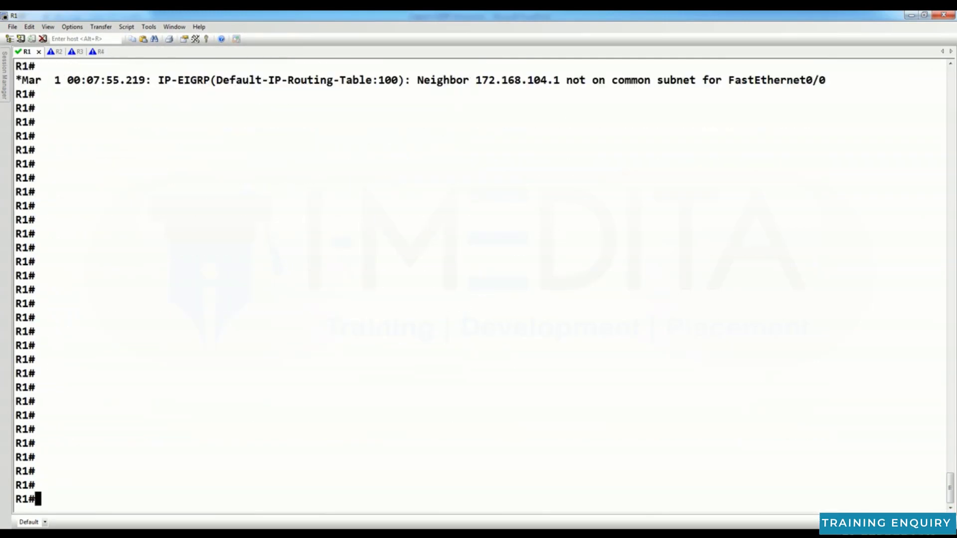
{"action": "key", "text": "Up"}
{"action": "key", "text": "Return"}
{"action": "key", "text": "Return"}
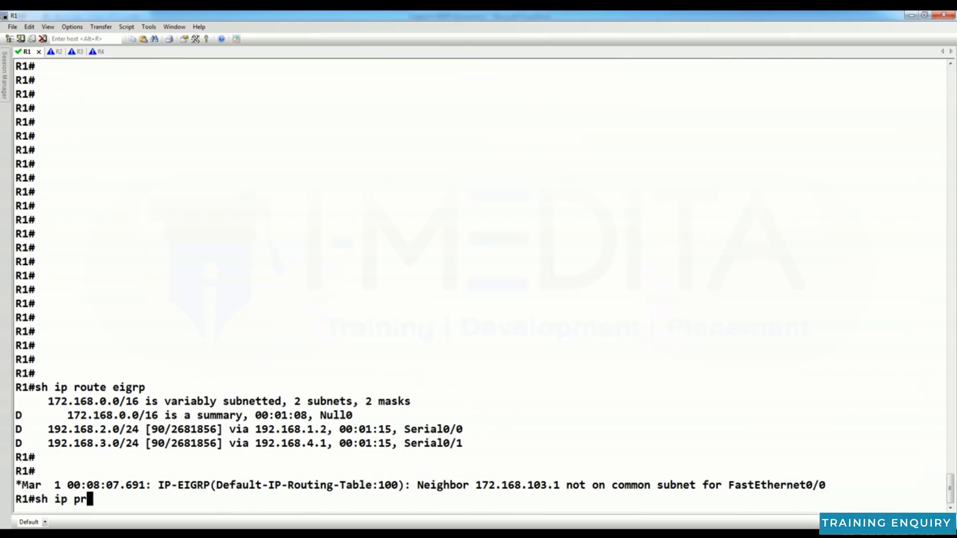
{"action": "type", "text": "ot"}
{"action": "key", "text": "Tab"}
Run show ip protocols and show version on R1, then glance at the GNS3 topology
{"action": "key", "text": "Return"}
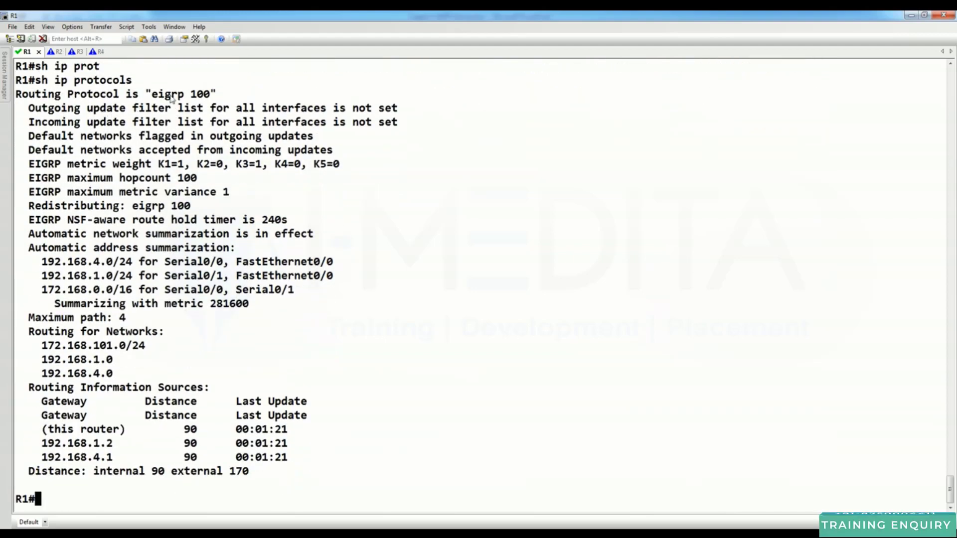
{"action": "key", "text": "Tab"}
{"action": "key", "text": "Return"}
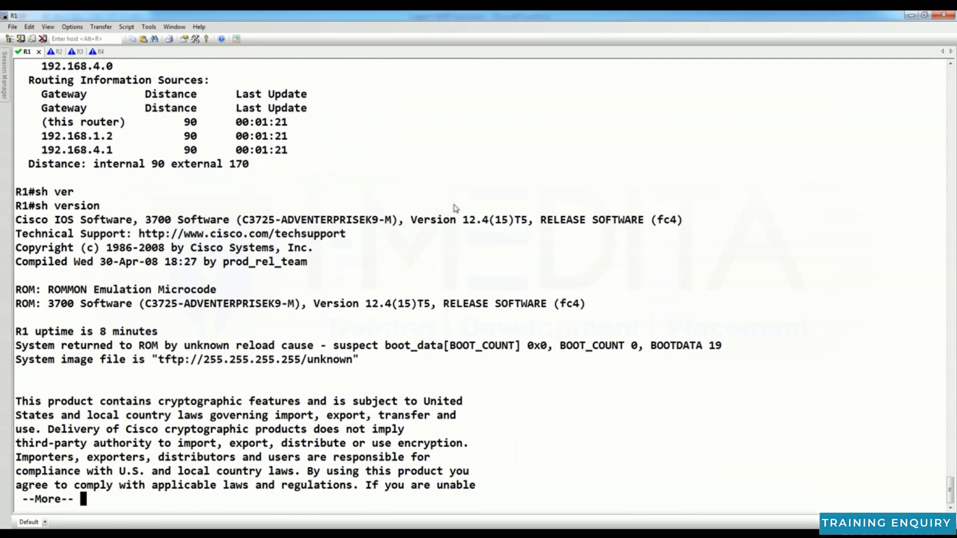
{"action": "key", "text": "q"}
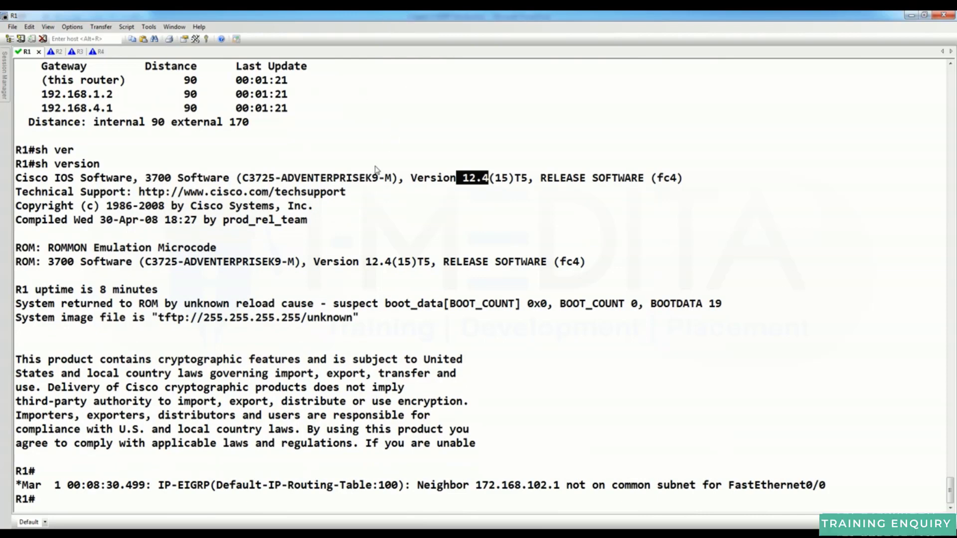
{"action": "key", "text": "alt+Tab"}
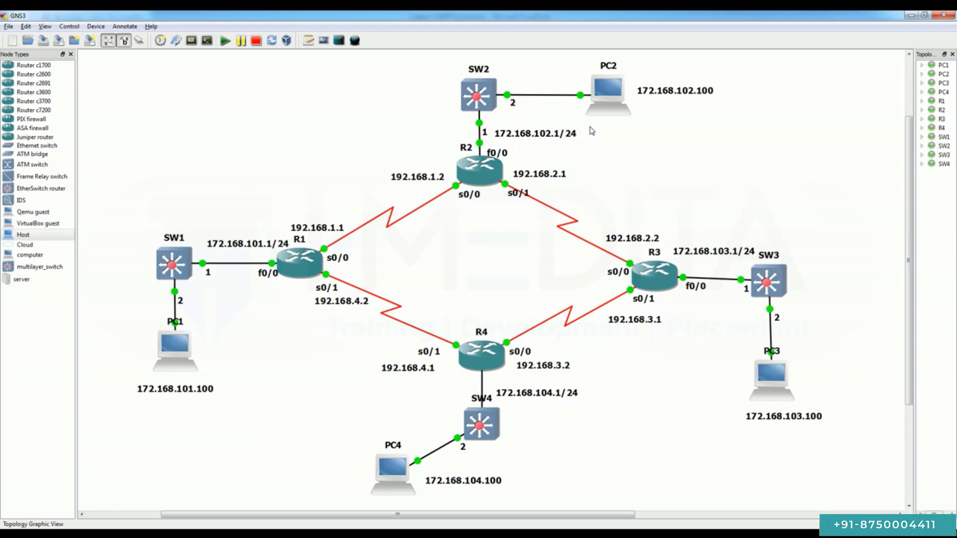
{"action": "key", "text": "alt+Tab"}
On R1, enter 'router eigrp 100' and disable auto-summary
{"action": "type", "text": "conf t"}
{"action": "key", "text": "Return"}
{"action": "key", "text": "Return"}
{"action": "key", "text": "Return"}
{"action": "key", "text": "Return"}
{"action": "key", "text": "Return"}
{"action": "key", "text": "Return"}
{"action": "key", "text": "Return"}
{"action": "key", "text": "Return"}
{"action": "key", "text": "Return"}
{"action": "key", "text": "Return"}
{"action": "key", "text": "Return"}
{"action": "key", "text": "Return"}
{"action": "key", "text": "Return"}
{"action": "key", "text": "Return"}
{"action": "key", "text": "Return"}
{"action": "key", "text": "Return"}
{"action": "key", "text": "Return"}
{"action": "key", "text": "Return"}
{"action": "key", "text": "Return"}
{"action": "key", "text": "Return"}
{"action": "key", "text": "Return"}
{"action": "key", "text": "Return"}
{"action": "key", "text": "Return"}
{"action": "key", "text": "Return"}
{"action": "key", "text": "Return"}
{"action": "key", "text": "Return"}
{"action": "key", "text": "Return"}
{"action": "key", "text": "Return"}
{"action": "key", "text": "Return"}
{"action": "type", "text": "router e"}
{"action": "key", "text": "Tab"}
{"action": "type", "text": "1"}
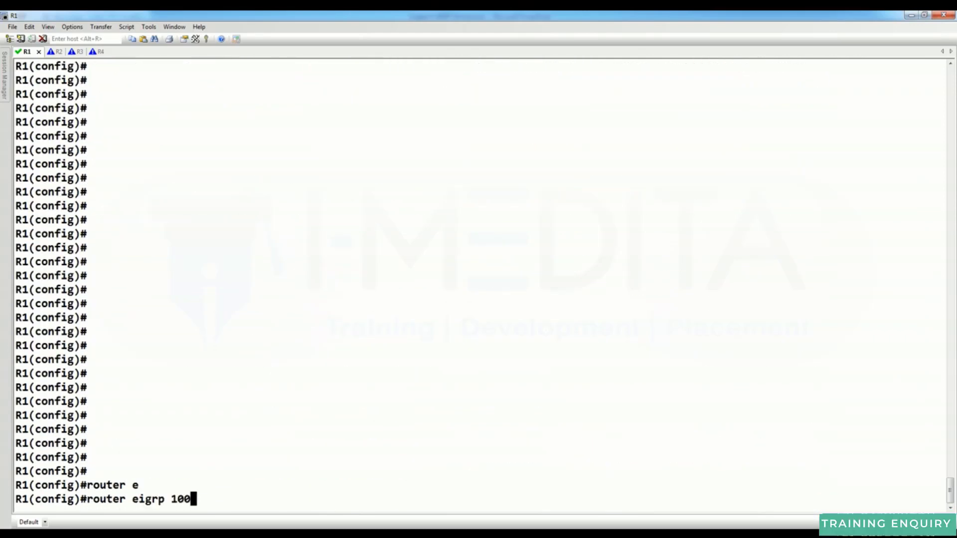
{"action": "key", "text": "Return"}
{"action": "type", "text": "no au"}
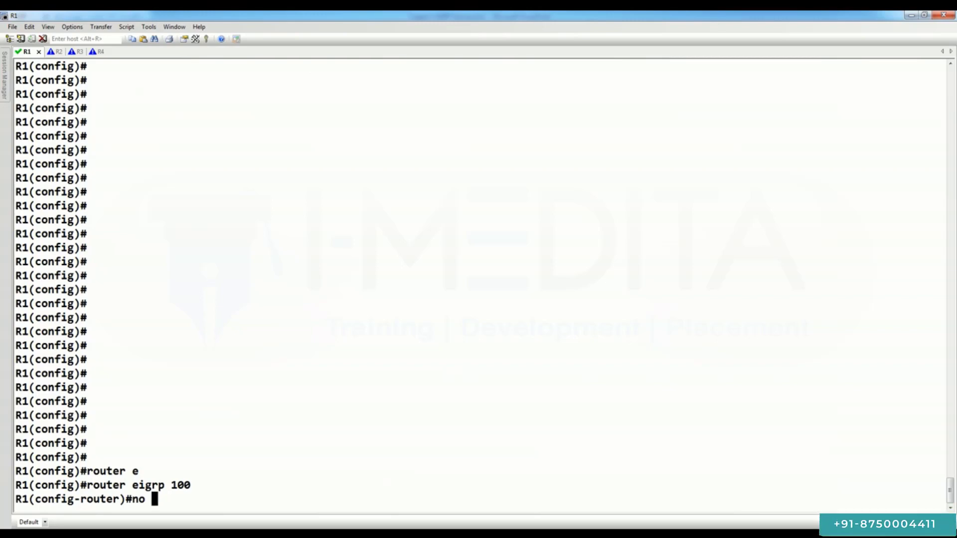
{"action": "key", "text": "Tab"}
{"action": "key", "text": "Return"}
Disable auto-summary for EIGRP 100 on R2, after a mistaken address-family command
{"action": "key", "text": "ctrl+Tab"}
{"action": "type", "text": "no as"}
{"action": "key", "text": "Tab"}
{"action": "key", "text": "BackSpace"}
{"action": "type", "text": "d"}
{"action": "key", "text": "Tab"}
{"action": "key", "text": "Return"}
{"action": "key", "text": "Return"}
{"action": "type", "text": "no au"}
{"action": "key", "text": "Tab"}
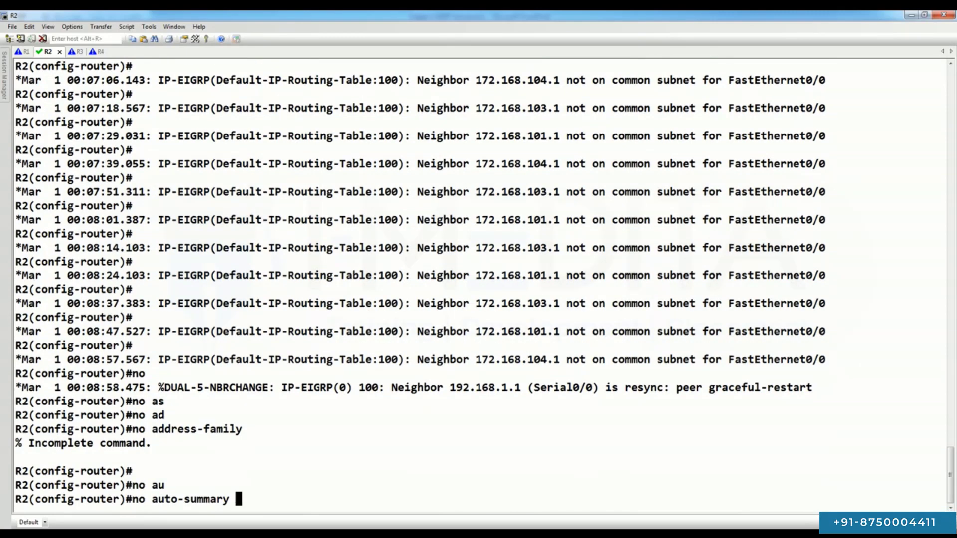
{"action": "key", "text": "Return"}
Disable auto-summary for EIGRP 100 on R3 and R4
{"action": "key", "text": "ctrl+Tab"}
{"action": "key", "text": "Return"}
{"action": "key", "text": "Return"}
{"action": "key", "text": "Return"}
{"action": "key", "text": "Return"}
{"action": "key", "text": "Return"}
{"action": "key", "text": "Return"}
{"action": "key", "text": "Return"}
{"action": "key", "text": "Return"}
{"action": "key", "text": "Return"}
{"action": "key", "text": "Return"}
{"action": "key", "text": "Return"}
{"action": "key", "text": "Return"}
{"action": "type", "text": "no au"}
{"action": "key", "text": "Tab"}
{"action": "key", "text": "Return"}
{"action": "key", "text": "Return"}
{"action": "key", "text": "Return"}
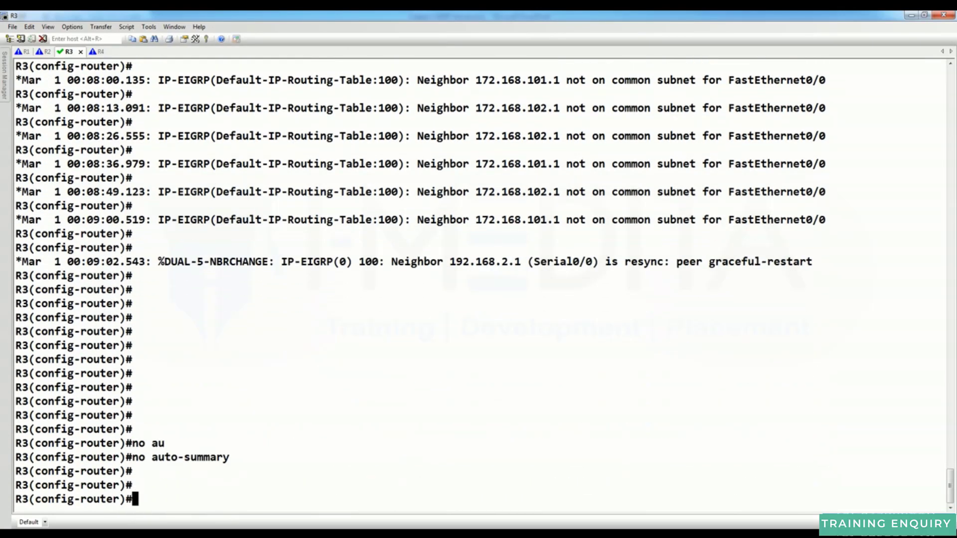
{"action": "key", "text": "ctrl+Tab"}
{"action": "key", "text": "Return"}
{"action": "key", "text": "Return"}
{"action": "key", "text": "Return"}
{"action": "key", "text": "Return"}
{"action": "key", "text": "Return"}
{"action": "key", "text": "Return"}
{"action": "key", "text": "Return"}
{"action": "key", "text": "Return"}
{"action": "key", "text": "Return"}
{"action": "key", "text": "Return"}
{"action": "key", "text": "Return"}
{"action": "key", "text": "Return"}
{"action": "key", "text": "Return"}
{"action": "key", "text": "Return"}
{"action": "key", "text": "Return"}
{"action": "key", "text": "Return"}
{"action": "key", "text": "Return"}
{"action": "key", "text": "Return"}
{"action": "key", "text": "Return"}
{"action": "key", "text": "Return"}
{"action": "type", "text": "no au"}
{"action": "key", "text": "Tab"}
{"action": "key", "text": "Return"}
{"action": "key", "text": "Return"}
{"action": "key", "text": "Return"}
{"action": "key", "text": "Return"}
{"action": "key", "text": "Return"}
{"action": "key", "text": "Return"}
{"action": "key", "text": "Return"}
{"action": "key", "text": "Return"}
{"action": "key", "text": "Return"}
{"action": "key", "text": "Return"}
{"action": "key", "text": "Return"}
{"action": "key", "text": "Return"}
{"action": "key", "text": "Return"}
{"action": "key", "text": "Return"}
{"action": "key", "text": "Return"}
{"action": "key", "text": "Return"}
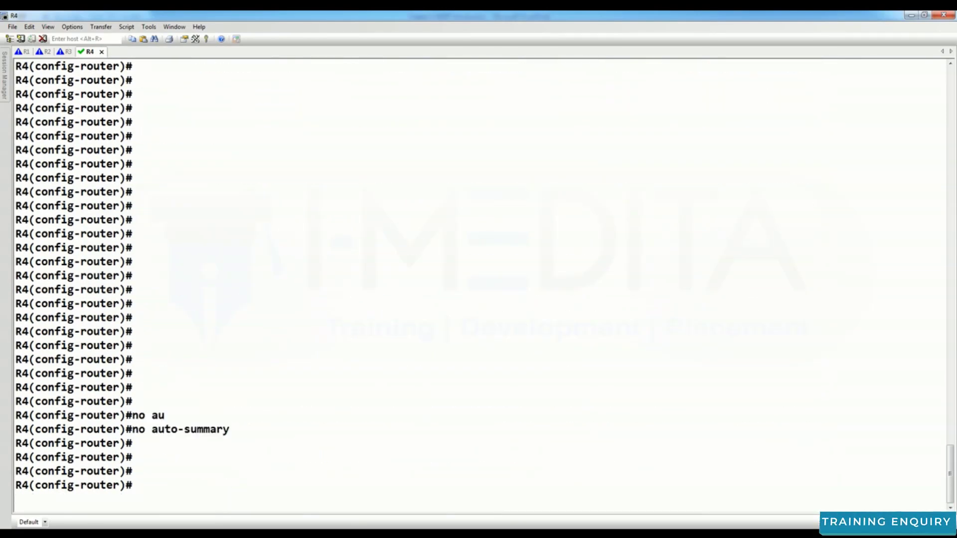
Exit configuration mode on R1 and list its EIGRP routes with 'sh ip route eigrp'
{"action": "left_click", "coordinate": [26, 52]}
{"action": "key", "text": "ctrl+z"}
{"action": "key", "text": "Return"}
{"action": "key", "text": "Return"}
{"action": "key", "text": "Return"}
{"action": "key", "text": "Return"}
{"action": "key", "text": "Return"}
{"action": "key", "text": "Return"}
{"action": "key", "text": "Return"}
{"action": "key", "text": "Return"}
{"action": "key", "text": "Return"}
{"action": "key", "text": "Return"}
{"action": "key", "text": "Return"}
{"action": "key", "text": "Return"}
{"action": "key", "text": "Return"}
{"action": "key", "text": "Return"}
{"action": "key", "text": "Return"}
{"action": "key", "text": "Return"}
{"action": "key", "text": "Return"}
{"action": "key", "text": "Return"}
{"action": "key", "text": "Return"}
{"action": "key", "text": "Return"}
{"action": "key", "text": "Return"}
{"action": "key", "text": "Return"}
{"action": "key", "text": "Return"}
{"action": "key", "text": "Return"}
{"action": "key", "text": "Return"}
{"action": "key", "text": "Return"}
{"action": "key", "text": "Return"}
{"action": "key", "text": "Return"}
{"action": "key", "text": "Return"}
{"action": "type", "text": "sh ip ro"}
{"action": "key", "text": "Tab"}
{"action": "type", "text": "e"}
{"action": "key", "text": "Tab"}
{"action": "key", "text": "Return"}
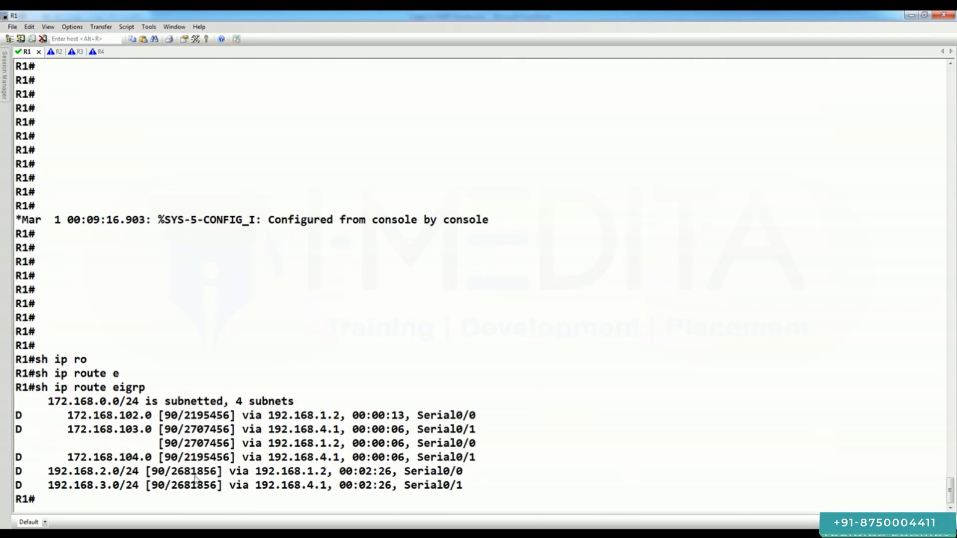
Highlight the new 172.168.102.0 and 172.168.104.0 routes in R1's EIGRP table
{"action": "key", "text": "Return"}
{"action": "key", "text": "Return"}
{"action": "key", "text": "Return"}
{"action": "key", "text": "Return"}
{"action": "key", "text": "Return"}
{"action": "key", "text": "Return"}
{"action": "key", "text": "Return"}
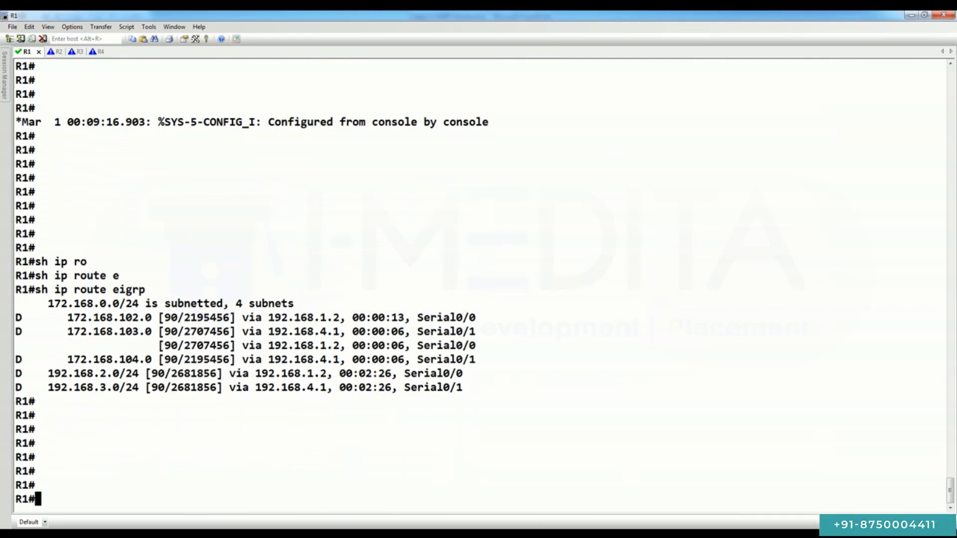
{"action": "left_click_drag", "start_coordinate": [61, 318], "coordinate": [153, 309]}
{"action": "left_click_drag", "start_coordinate": [49, 333], "coordinate": [153, 336]}
From R1, ping 172.168.102.100, 172.168.103.100 and 172.168.104.100
{"action": "type", "text": "pin"}
{"action": "key", "text": "Tab"}
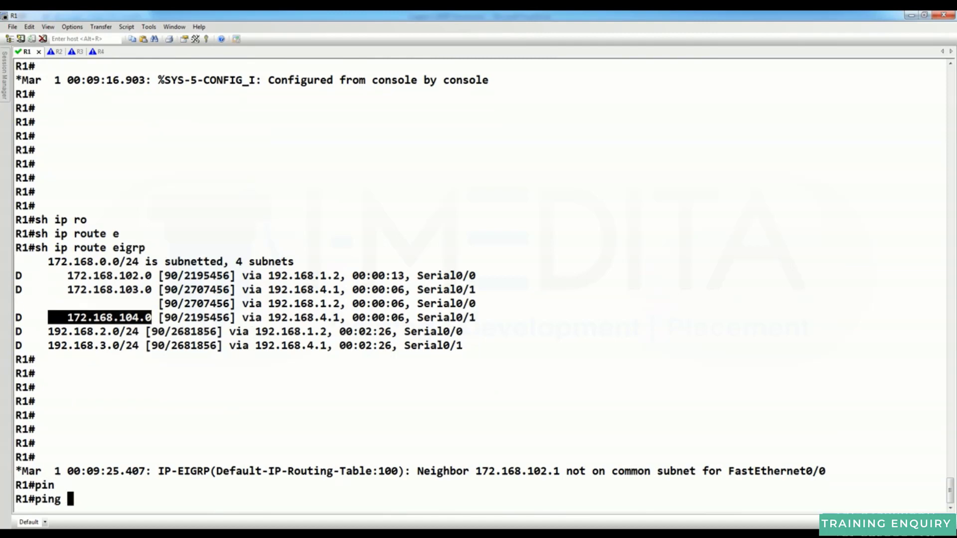
{"action": "type", "text": "172.1"}
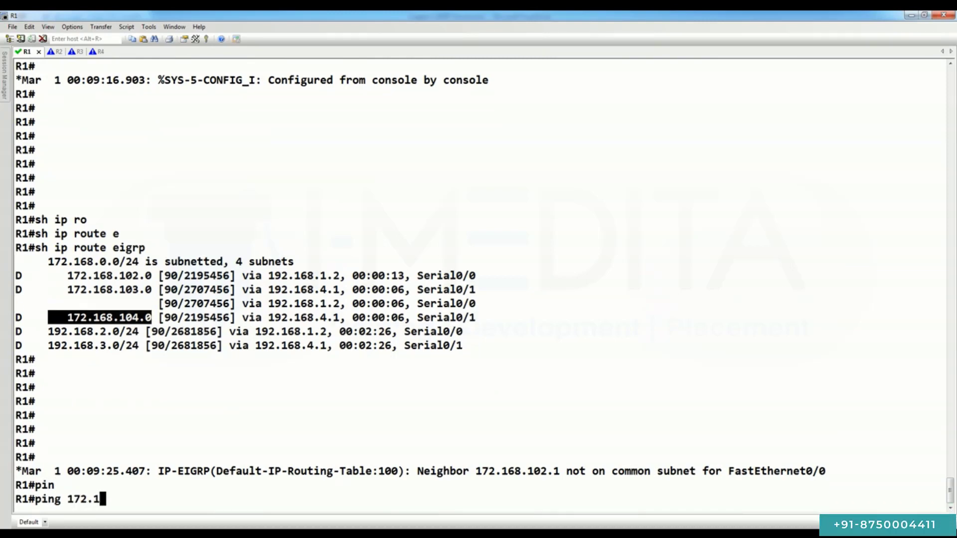
{"action": "type", "text": "68.102.100"}
{"action": "key", "text": "Return"}
{"action": "key", "text": "Up"}
{"action": "key", "text": "Return"}
{"action": "key", "text": "Up"}
{"action": "key", "text": "Left"}
{"action": "key", "text": "Left"}
{"action": "key", "text": "Left"}
{"action": "key", "text": "Left"}
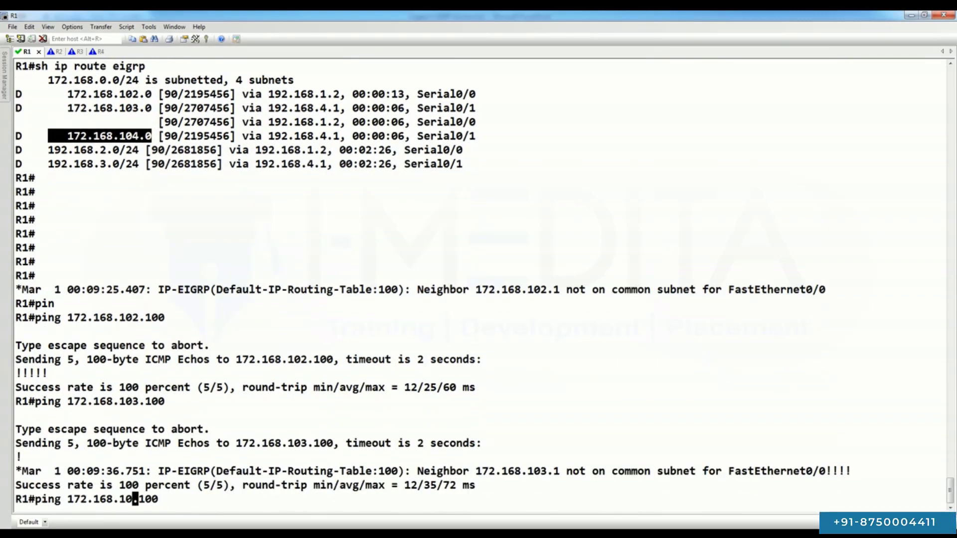
{"action": "key", "text": "Return"}
Re-run R1's pings to 172.168.103.100 and 172.168.102.100
{"action": "key", "text": "Return"}
{"action": "key", "text": "Return"}
{"action": "key", "text": "Return"}
{"action": "key", "text": "Return"}
{"action": "key", "text": "Return"}
{"action": "key", "text": "Return"}
{"action": "key", "text": "Return"}
{"action": "key", "text": "Return"}
{"action": "key", "text": "Return"}
{"action": "key", "text": "Return"}
{"action": "key", "text": "Return"}
{"action": "key", "text": "Return"}
{"action": "key", "text": "Return"}
{"action": "key", "text": "Return"}
{"action": "key", "text": "Return"}
{"action": "key", "text": "Return"}
{"action": "key", "text": "Return"}
{"action": "key", "text": "Return"}
{"action": "key", "text": "Return"}
{"action": "key", "text": "Return"}
{"action": "key", "text": "Up"}
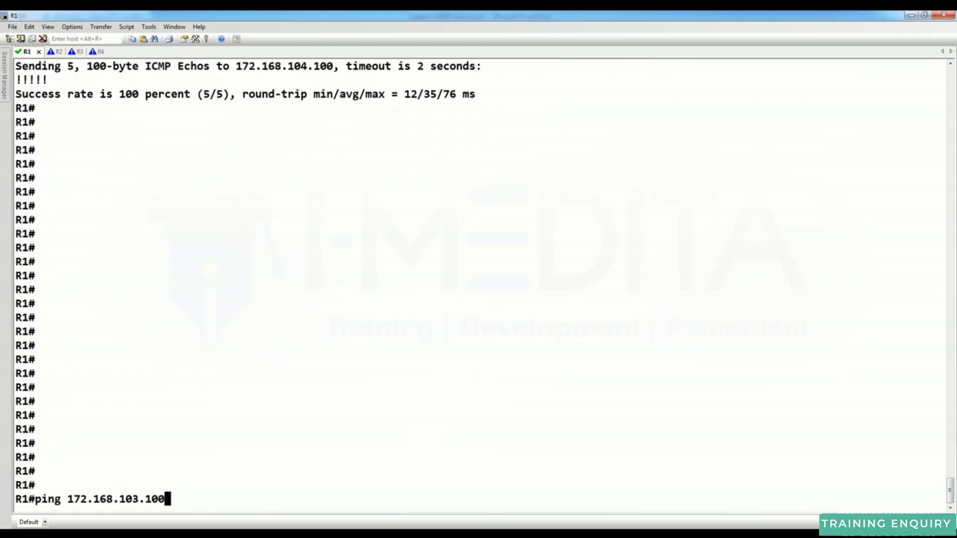
{"action": "key", "text": "Return"}
{"action": "key", "text": "Up"}
{"action": "key", "text": "Up"}
{"action": "key", "text": "Up"}
{"action": "key", "text": "Return"}
{"action": "key", "text": "Return"}
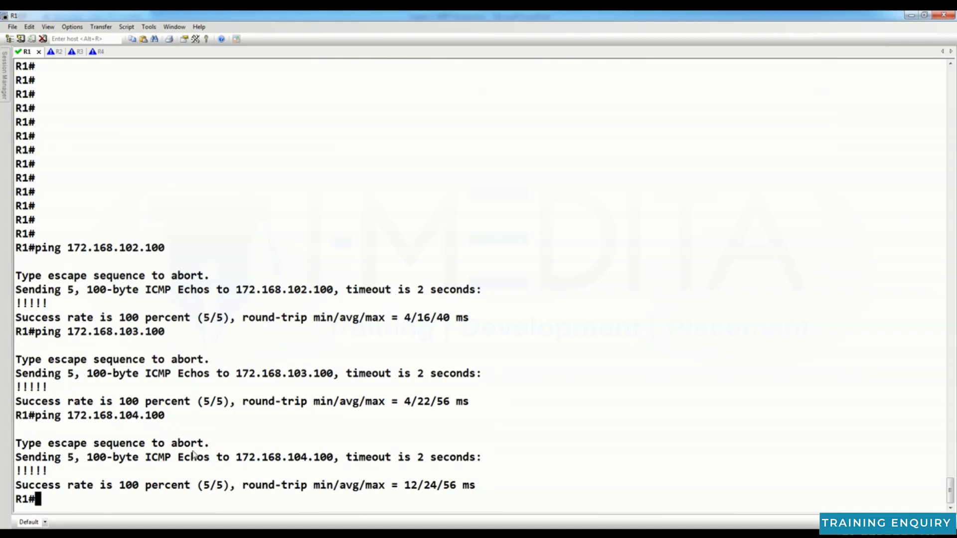
{"action": "key", "text": "Return"}
{"action": "key", "text": "Return"}
{"action": "key", "text": "Return"}
List R1's EIGRP routes again with 'sh ip route eigrp'
{"action": "type", "text": "sh ip route eigrp"}
{"action": "key", "text": "Tab"}
{"action": "type", "text": "e"}
{"action": "key", "text": "Tab"}
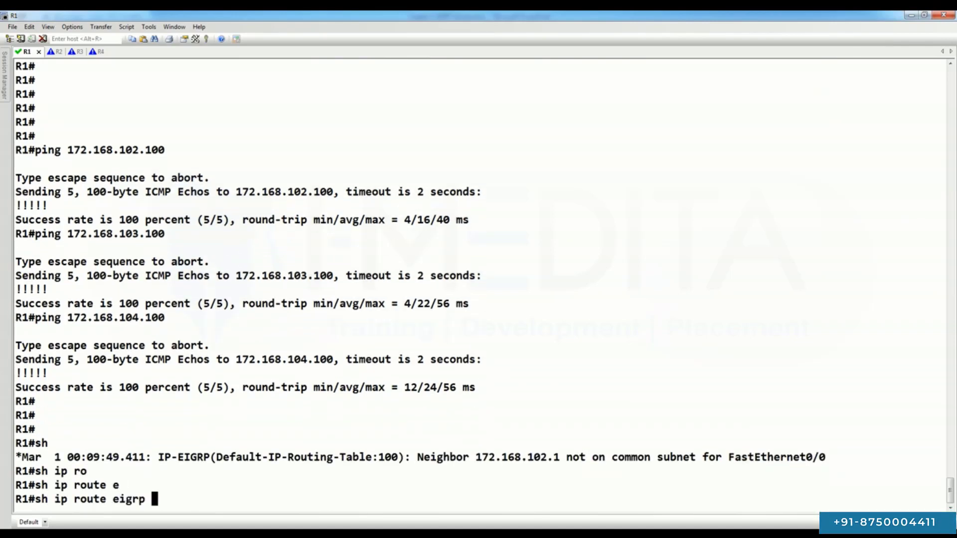
{"action": "key", "text": "Return"}
Show R1's command history and highlight 'router eigrp 100', the network statements and 'no auto-summary'
{"action": "key", "text": "Return"}
{"action": "key", "text": "Return"}
{"action": "type", "text": "conf t"}
{"action": "key", "text": "Return"}
{"action": "key", "text": "Return"}
{"action": "key", "text": "Return"}
{"action": "type", "text": "do sh hist"}
{"action": "key", "text": "Return"}
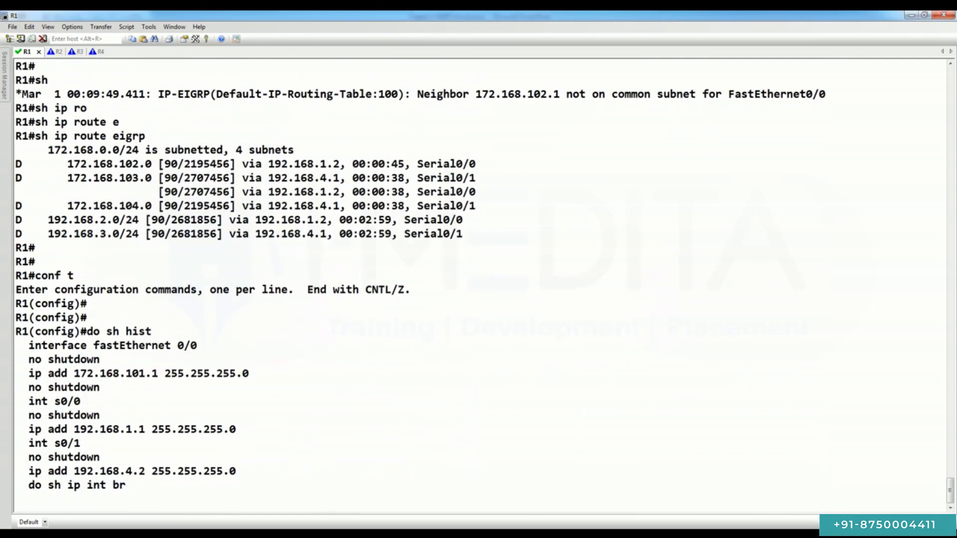
{"action": "left_click_drag", "start_coordinate": [18, 404], "coordinate": [181, 407]}
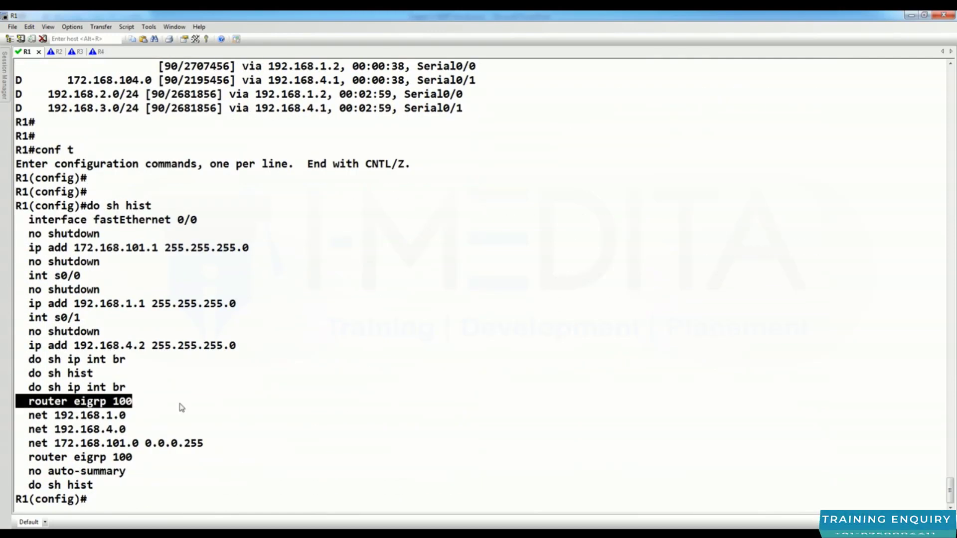
{"action": "left_click_drag", "start_coordinate": [21, 421], "coordinate": [248, 447]}
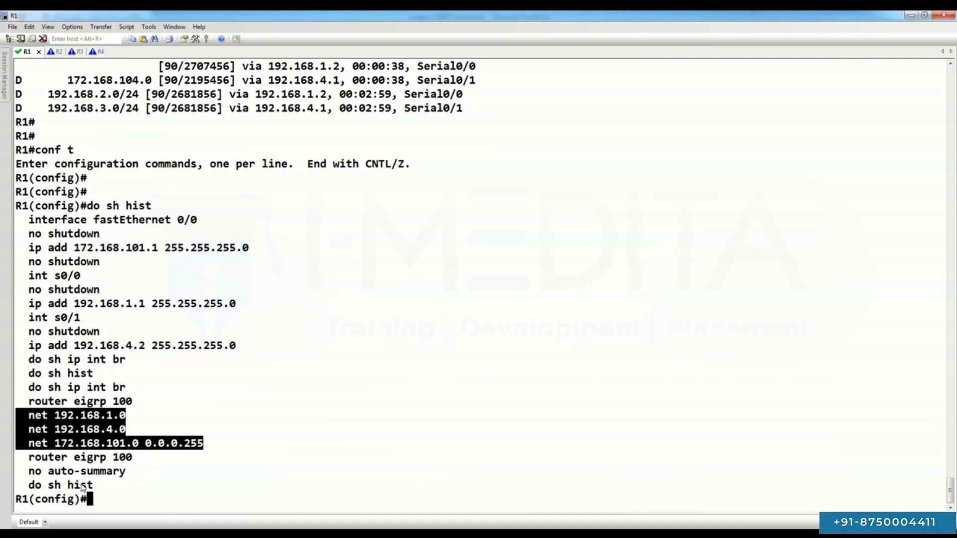
{"action": "left_click_drag", "start_coordinate": [20, 445], "coordinate": [170, 444]}
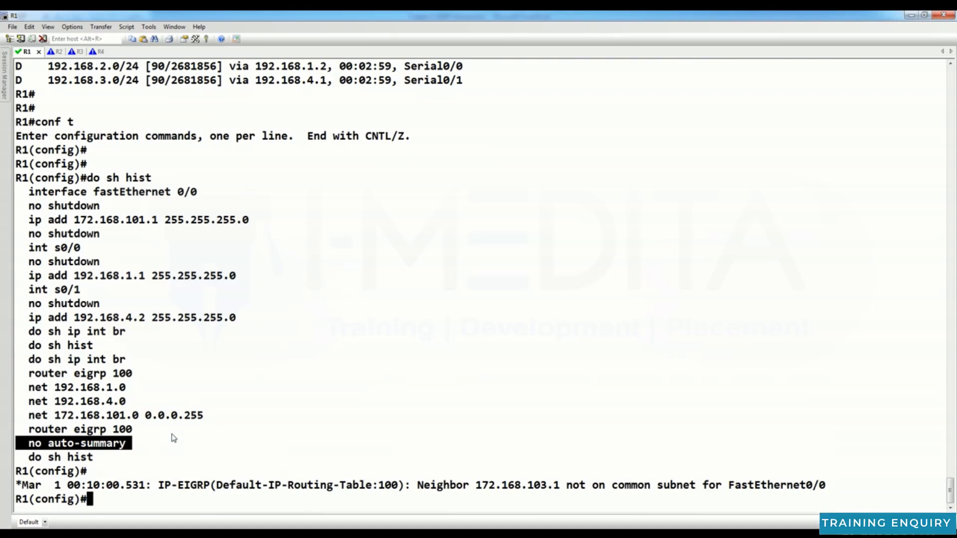
{"action": "left_click", "coordinate": [237, 393]}
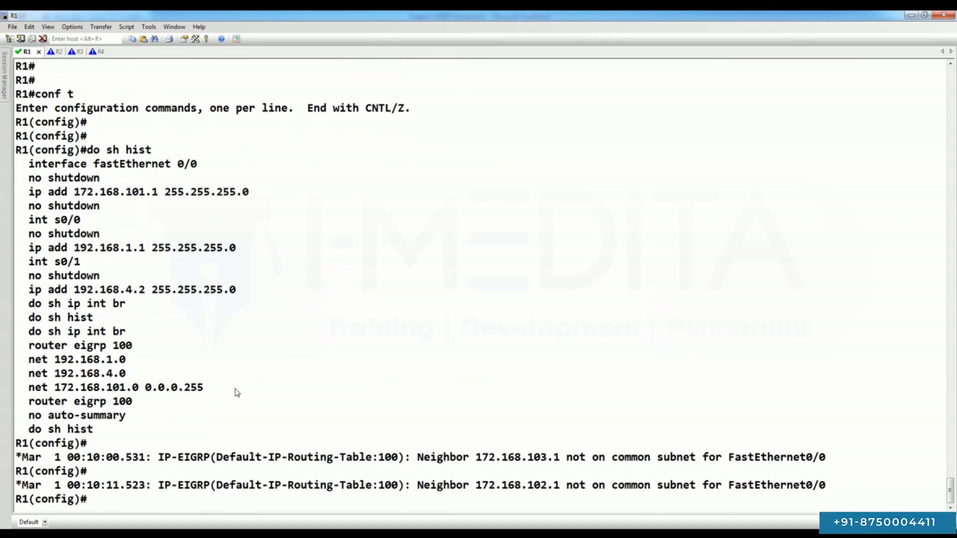
{"action": "triple_click", "coordinate": [151, 418]}
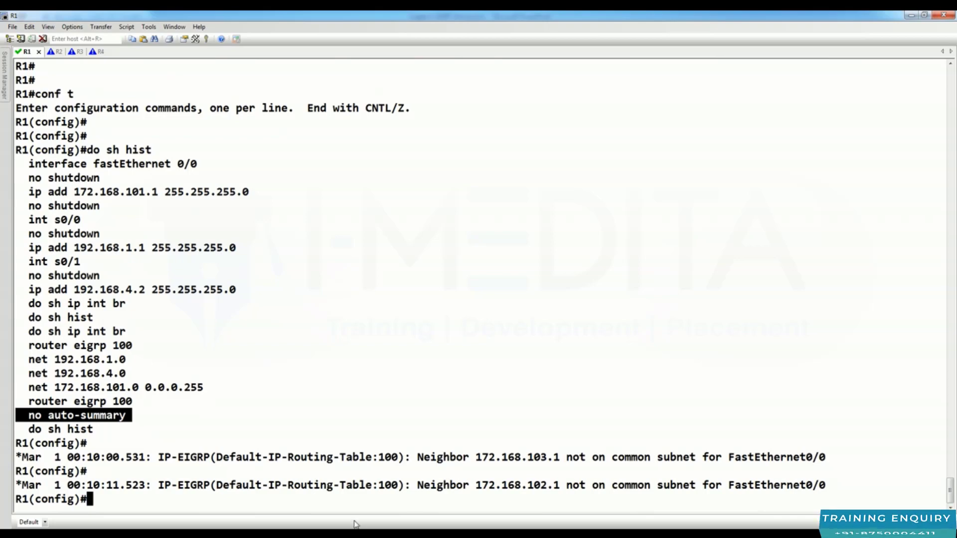
Compare against the EIGRP Lab Basic slides, then leave configuration mode on R1
{"action": "key", "text": "alt+Tab"}
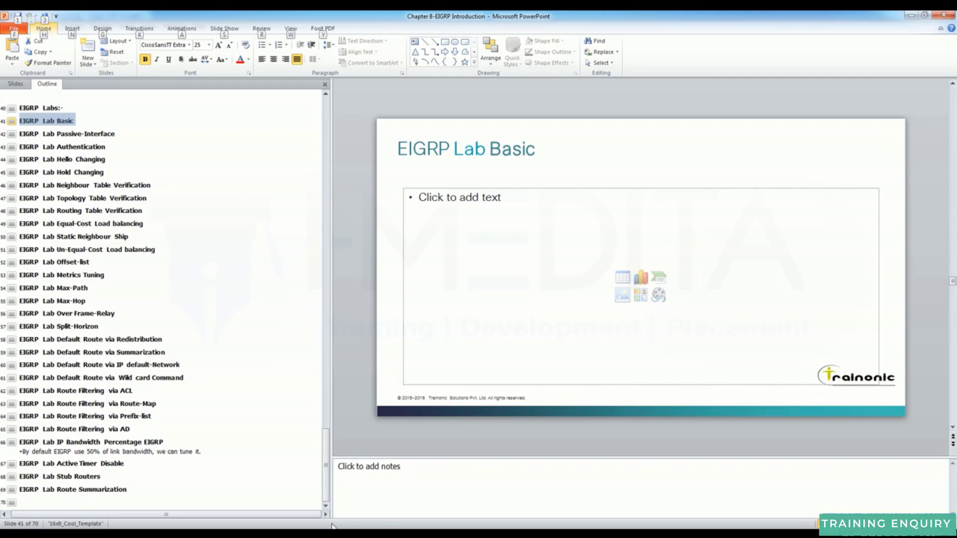
{"action": "key", "text": "alt+Tab"}
{"action": "left_click_drag", "start_coordinate": [20, 315], "coordinate": [309, 388]}
{"action": "key", "text": "ctrl+z"}
{"action": "key", "text": "Return"}
{"action": "key", "text": "Return"}
{"action": "key", "text": "Return"}
{"action": "key", "text": "Return"}
{"action": "key", "text": "Return"}
{"action": "key", "text": "Return"}
{"action": "key", "text": "Return"}
{"action": "key", "text": "Return"}
{"action": "key", "text": "Return"}
{"action": "key", "text": "Return"}
{"action": "key", "text": "Return"}
{"action": "key", "text": "Return"}
{"action": "key", "text": "Return"}
{"action": "key", "text": "Return"}
{"action": "key", "text": "Return"}
{"action": "key", "text": "Return"}
{"action": "key", "text": "Return"}
{"action": "key", "text": "Return"}
{"action": "key", "text": "Return"}
{"action": "key", "text": "Return"}
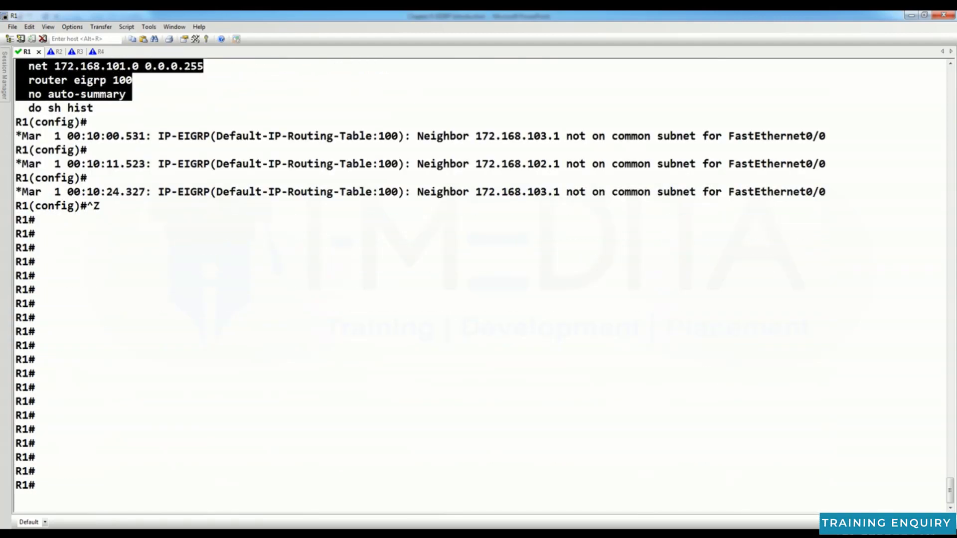
Show R1's EIGRP-learned routes with 'sh ip route eigrp'
{"action": "type", "text": "sh ip ro"}
{"action": "key", "text": "Tab"}
{"action": "type", "text": "e"}
{"action": "key", "text": "Tab"}
{"action": "key", "text": "Return"}
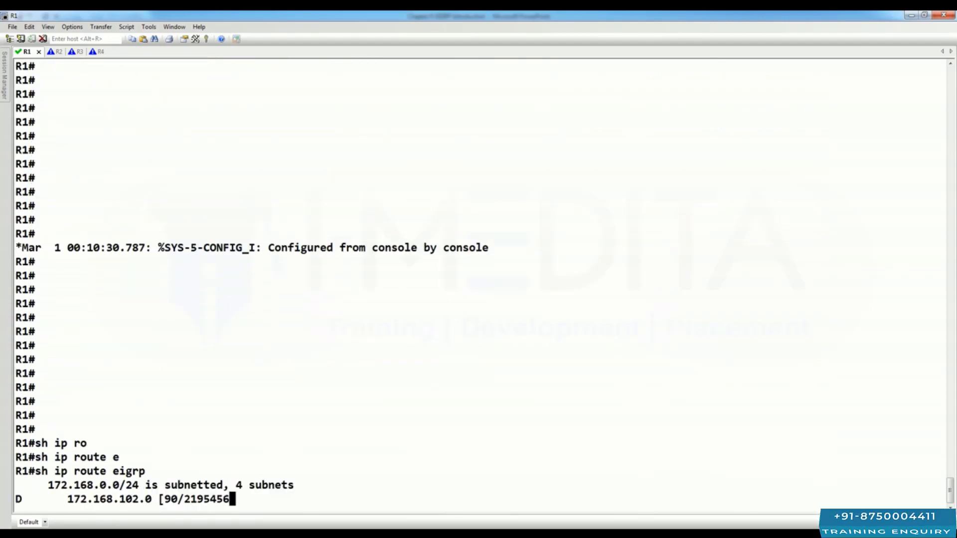
{"action": "key", "text": "Return"}
{"action": "key", "text": "Return"}
{"action": "key", "text": "Return"}
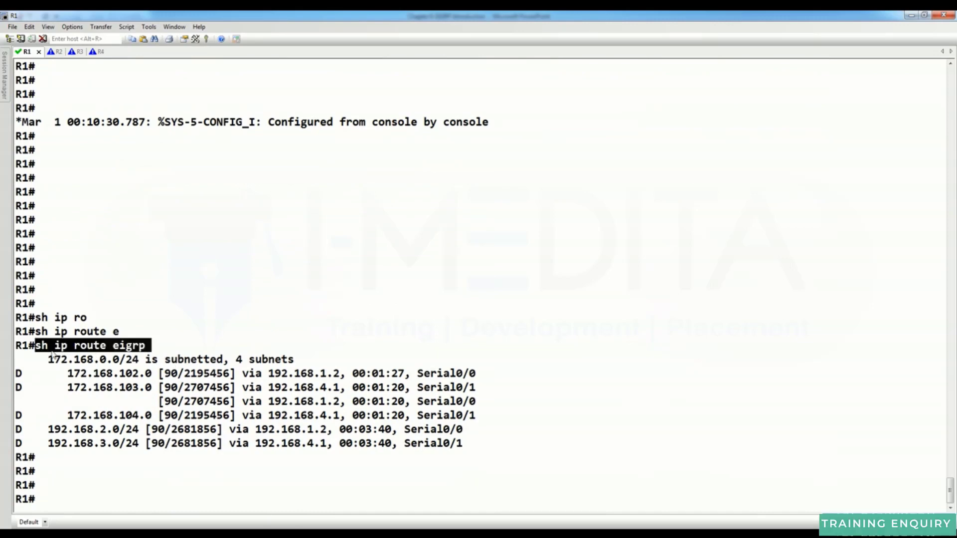
Exit configuration mode on R2 and R3 and list their EIGRP-learned routes
{"action": "left_click", "coordinate": [48, 51]}
{"action": "key", "text": "ctrl+z"}
{"action": "key", "text": "Return"}
{"action": "key", "text": "Return"}
{"action": "key", "text": "Return"}
{"action": "key", "text": "Return"}
{"action": "key", "text": "Return"}
{"action": "key", "text": "Return"}
{"action": "key", "text": "Return"}
{"action": "key", "text": "Return"}
{"action": "key", "text": "Return"}
{"action": "key", "text": "Return"}
{"action": "key", "text": "Return"}
{"action": "key", "text": "Return"}
{"action": "key", "text": "Return"}
{"action": "key", "text": "Return"}
{"action": "key", "text": "Return"}
{"action": "key", "text": "Return"}
{"action": "key", "text": "Return"}
{"action": "key", "text": "Return"}
{"action": "key", "text": "Return"}
{"action": "key", "text": "Return"}
{"action": "key", "text": "Return"}
{"action": "type", "text": "sh ip route eigrp"}
{"action": "key", "text": "Return"}
{"action": "key", "text": "Return"}
{"action": "key", "text": "Return"}
{"action": "key", "text": "Return"}
{"action": "key", "text": "Return"}
{"action": "key", "text": "ctrl+Tab"}
{"action": "key", "text": "ctrl+z"}
{"action": "key", "text": "Return"}
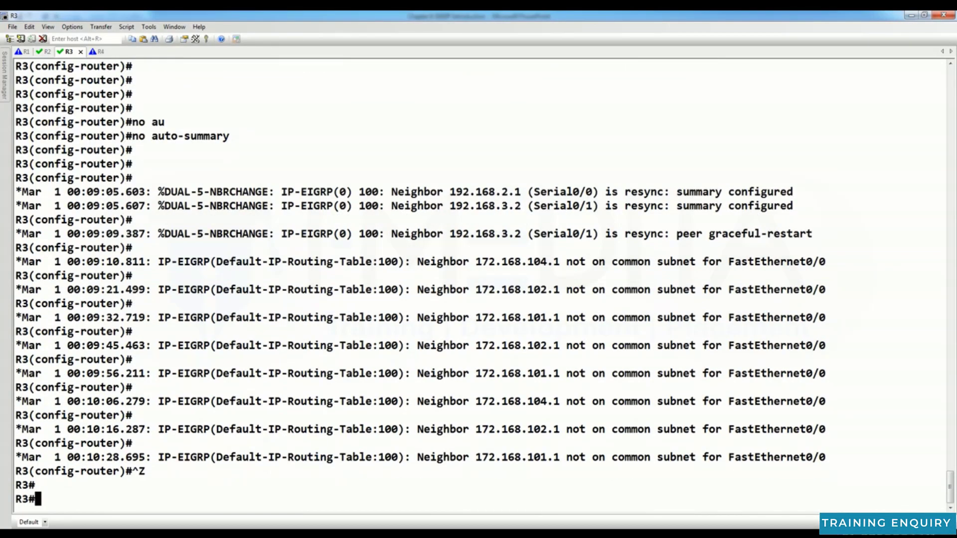
{"action": "key", "text": "Return"}
{"action": "key", "text": "Return"}
{"action": "key", "text": "Return"}
{"action": "key", "text": "Return"}
{"action": "key", "text": "Return"}
{"action": "key", "text": "Return"}
{"action": "key", "text": "Return"}
{"action": "key", "text": "Return"}
{"action": "key", "text": "Return"}
{"action": "key", "text": "Return"}
{"action": "key", "text": "Return"}
{"action": "key", "text": "Return"}
{"action": "key", "text": "Return"}
{"action": "key", "text": "Return"}
{"action": "key", "text": "Return"}
{"action": "key", "text": "Return"}
{"action": "key", "text": "Return"}
{"action": "key", "text": "Return"}
{"action": "key", "text": "Return"}
{"action": "key", "text": "Return"}
{"action": "type", "text": "sh ip route eigrp"}
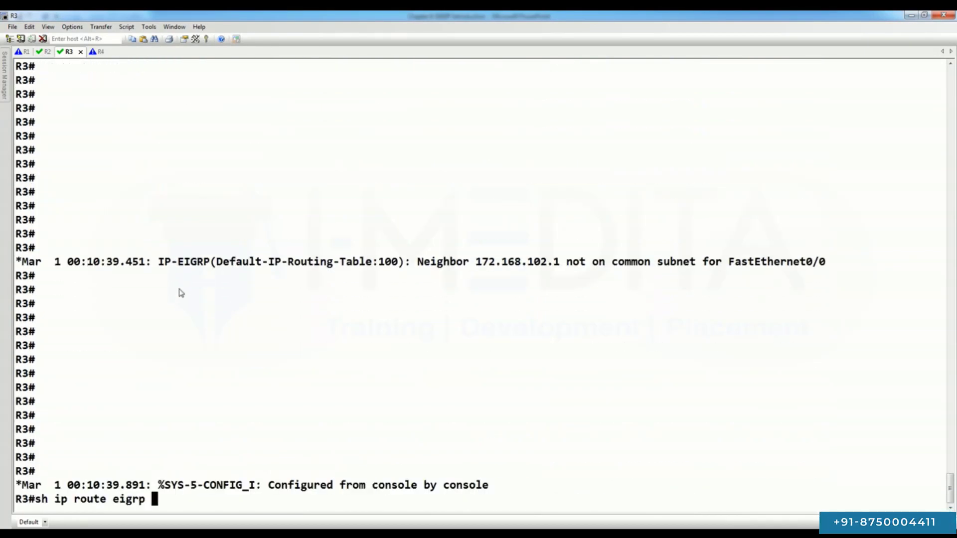
{"action": "key", "text": "Return"}
Exit configuration on R4, list its EIGRP routes, and bring up the Windows XP VM
{"action": "key", "text": "Return"}
{"action": "key", "text": "ctrl+Tab"}
{"action": "key", "text": "ctrl+z"}
{"action": "key", "text": "Return"}
{"action": "key", "text": "Return"}
{"action": "key", "text": "Return"}
{"action": "key", "text": "Return"}
{"action": "key", "text": "Return"}
{"action": "key", "text": "Return"}
{"action": "key", "text": "Return"}
{"action": "key", "text": "Return"}
{"action": "key", "text": "Return"}
{"action": "key", "text": "Return"}
{"action": "key", "text": "Return"}
{"action": "key", "text": "Return"}
{"action": "key", "text": "Return"}
{"action": "key", "text": "Return"}
{"action": "key", "text": "Return"}
{"action": "key", "text": "Return"}
{"action": "key", "text": "Return"}
{"action": "key", "text": "Return"}
{"action": "key", "text": "Return"}
{"action": "key", "text": "Return"}
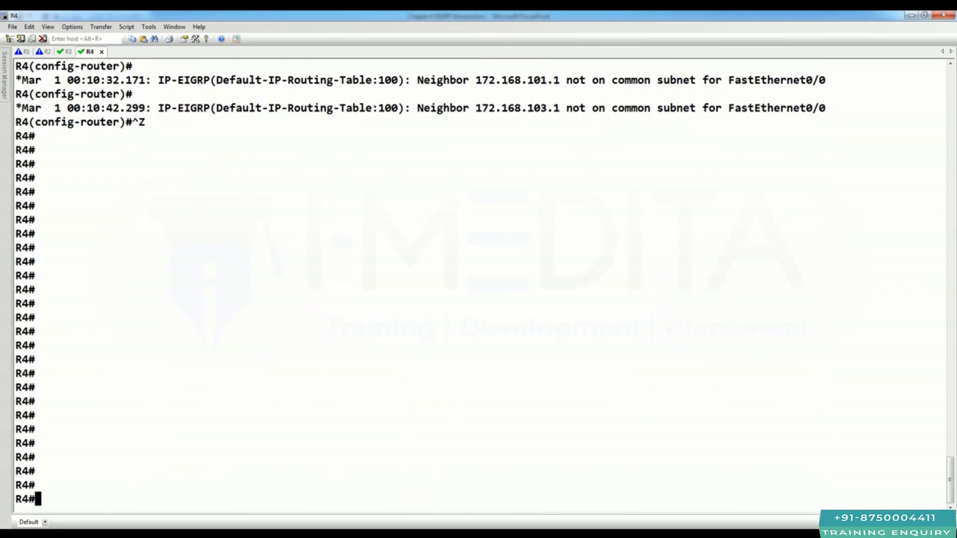
{"action": "type", "text": "sh ip route eigrp"}
{"action": "key", "text": "Return"}
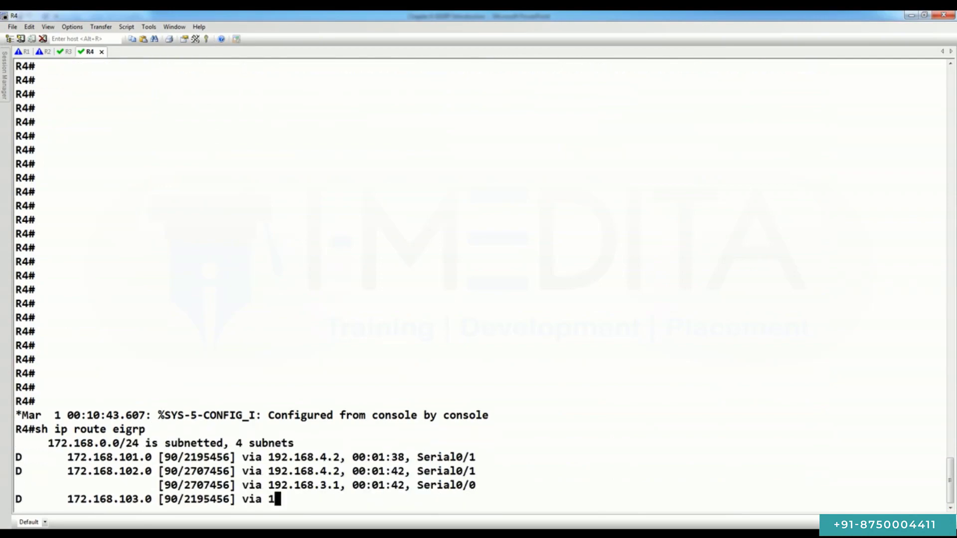
{"action": "key", "text": "Return"}
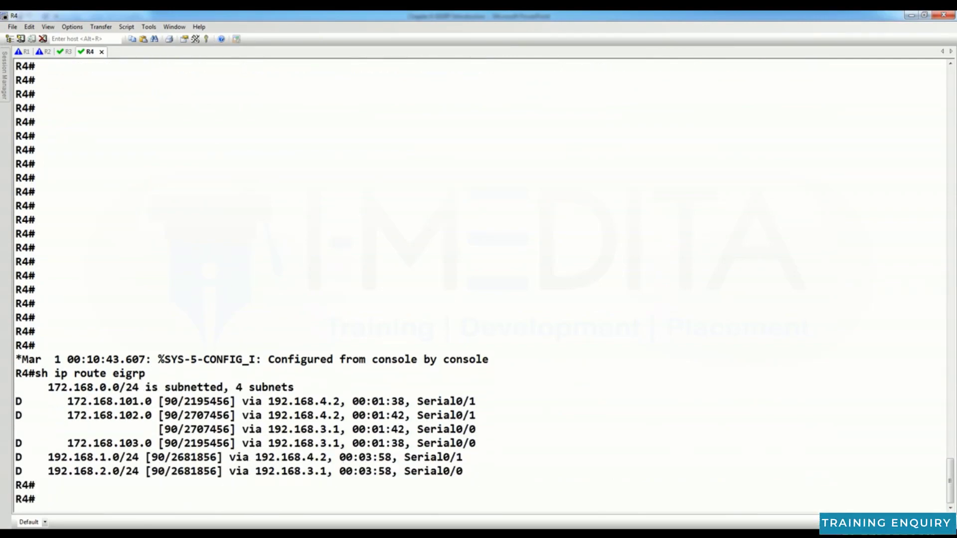
{"action": "left_click", "coordinate": [201, 486]}
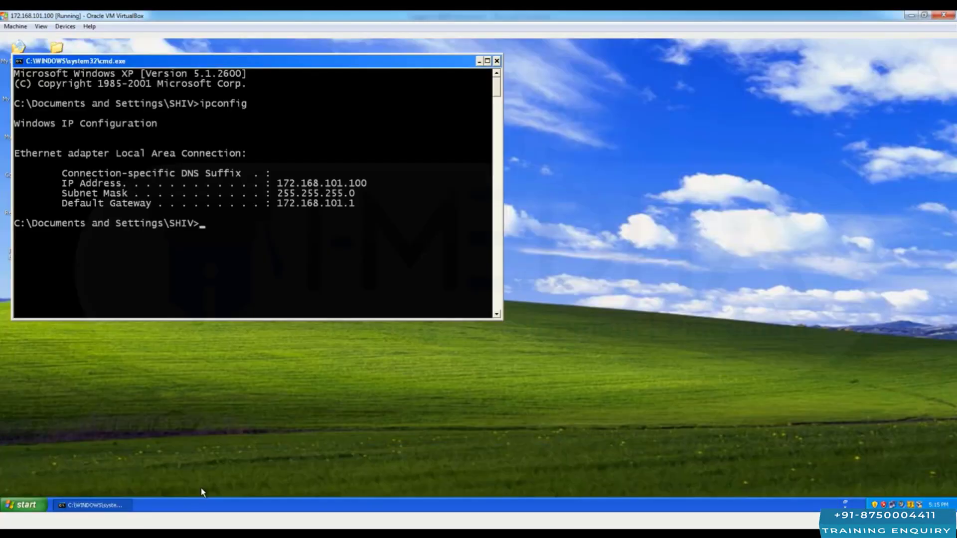
Open a command prompt on the XP host and ping 172.168.102.100
{"action": "key", "text": "super+r"}
{"action": "type", "text": "cmd"}
{"action": "key", "text": "Return"}
{"action": "type", "text": "ping"}
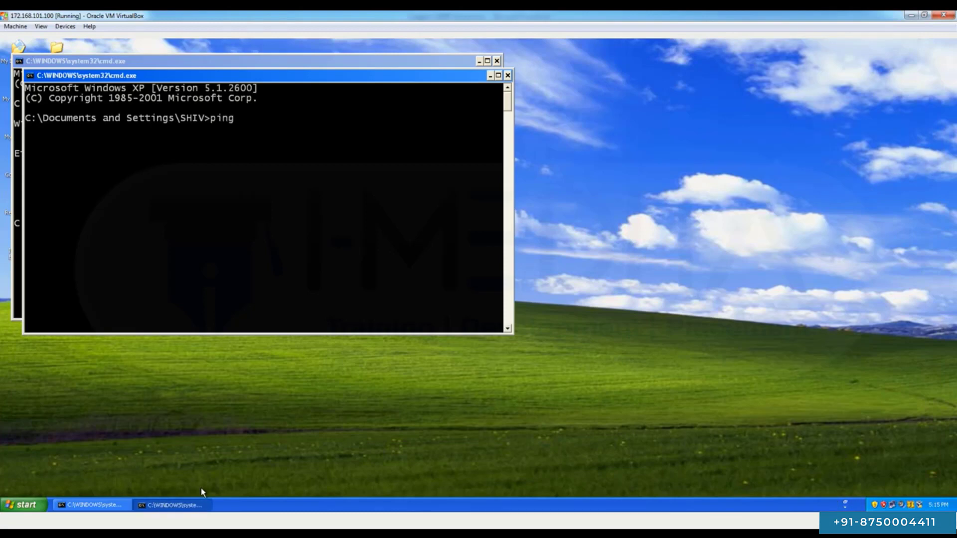
{"action": "type", "text": " 172.168.102."}
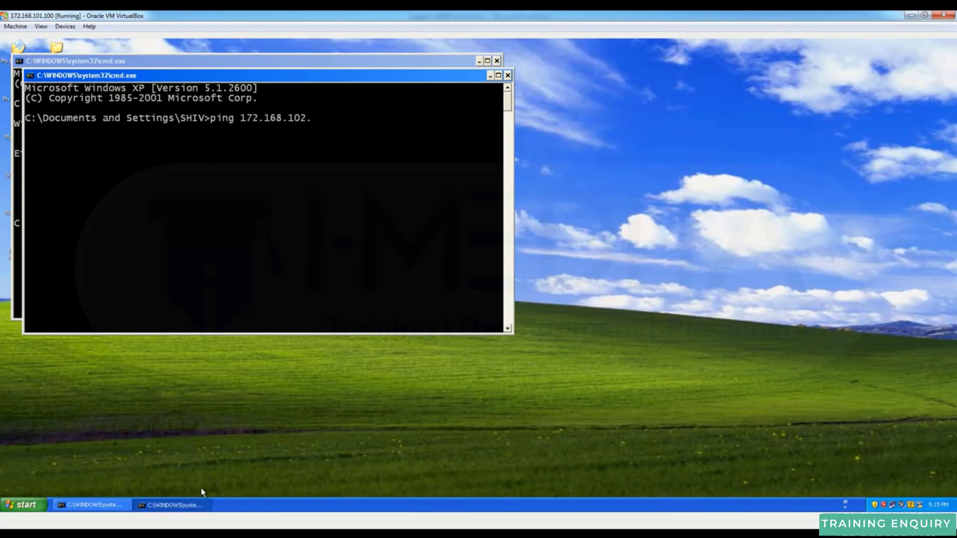
{"action": "type", "text": "100"}
{"action": "key", "text": "Return"}
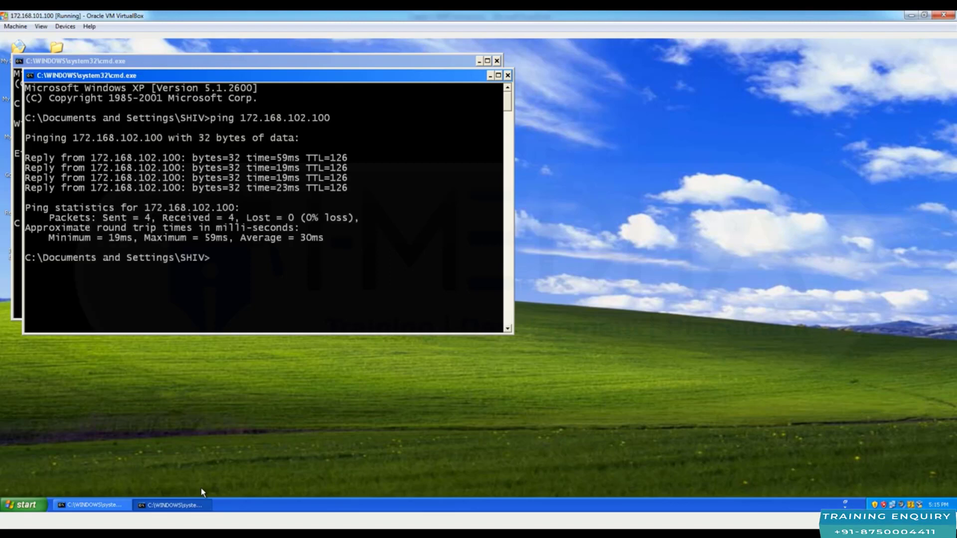
Ping 172.168.103.100 and 172.168.104.100, then return to the PowerPoint EIGRP slides
{"action": "key", "text": "Up"}
{"action": "type", "text": "3"}
{"action": "key", "text": "Return"}
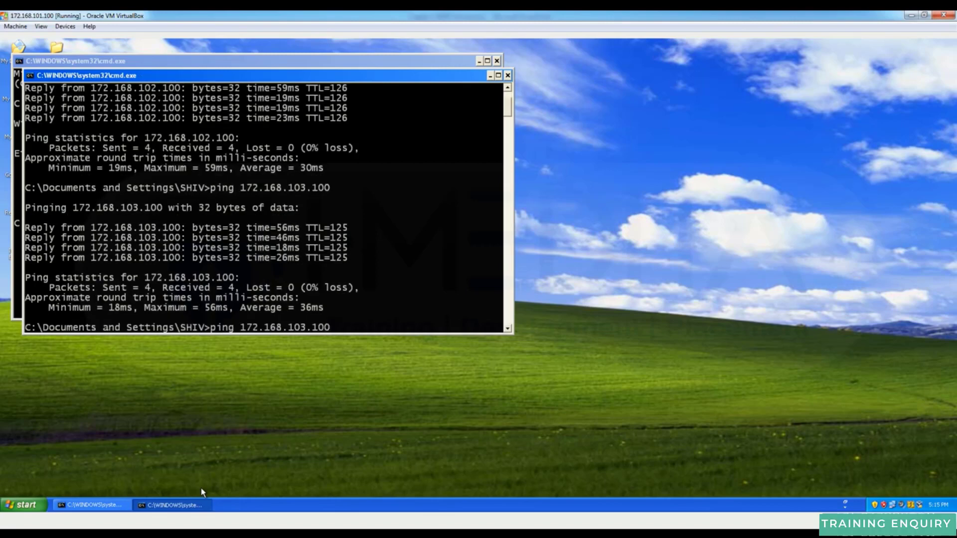
{"action": "type", "text": "4"}
{"action": "key", "text": "Return"}
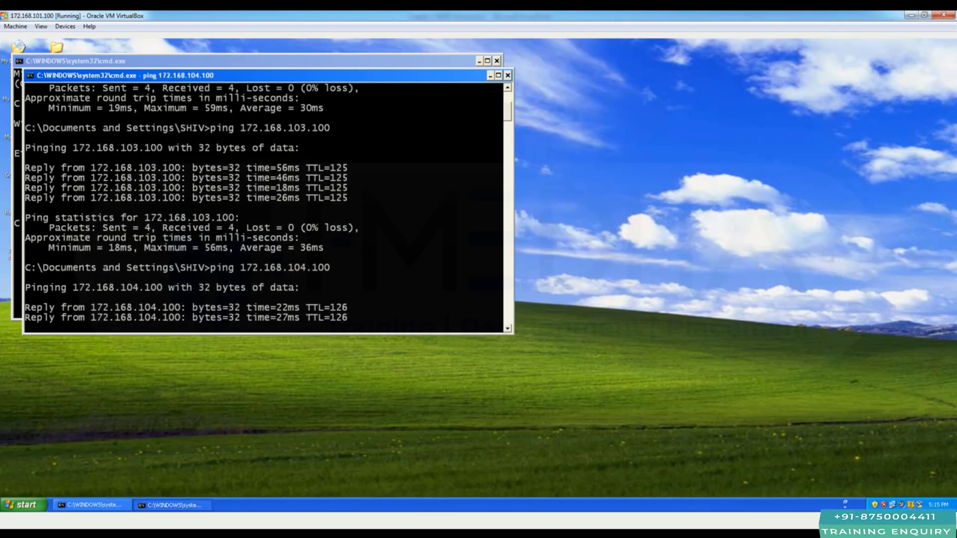
{"action": "mouse_move", "coordinate": [415, 534]}
{"action": "left_click", "coordinate": [414, 486]}
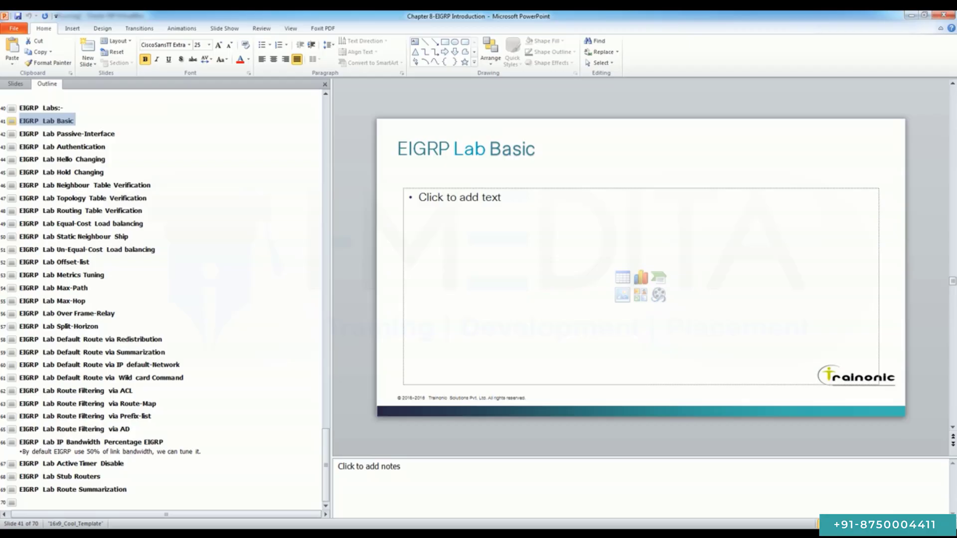